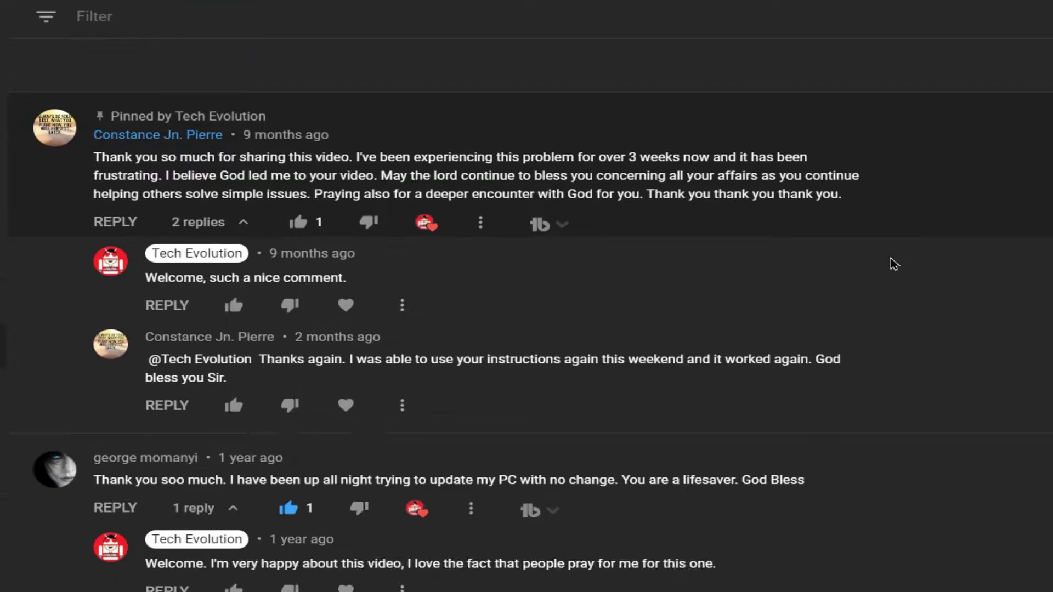
Step: Scroll through the video's comments in YouTube Studio, then switch to the Google tab holding d3dx9.dll
{"action": "scroll", "coordinate": [894, 264], "scroll_direction": "down", "scroll_amount": 7}
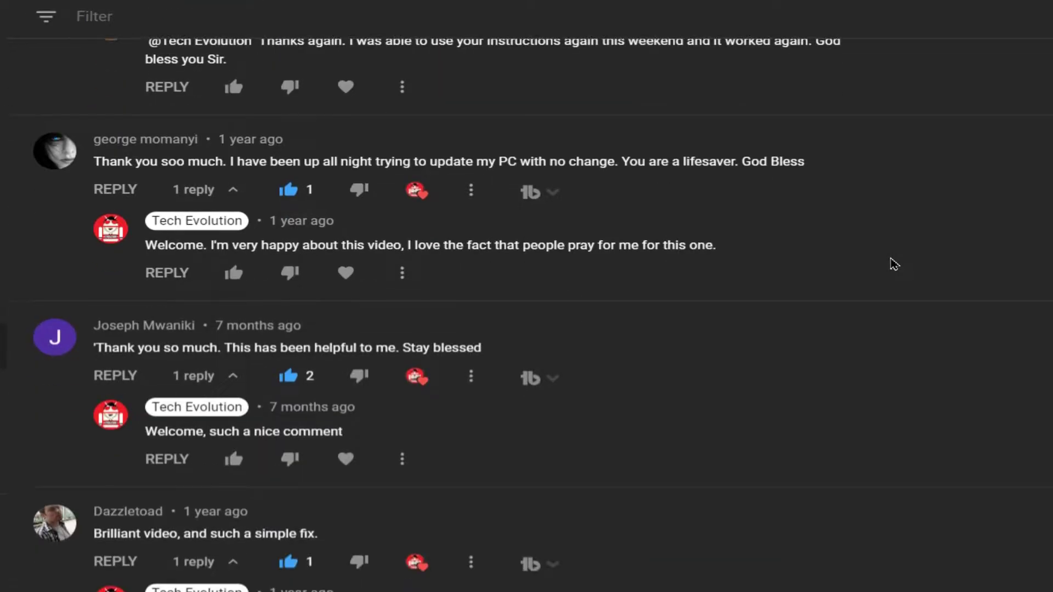
{"action": "scroll", "coordinate": [894, 264], "scroll_direction": "down", "scroll_amount": 2}
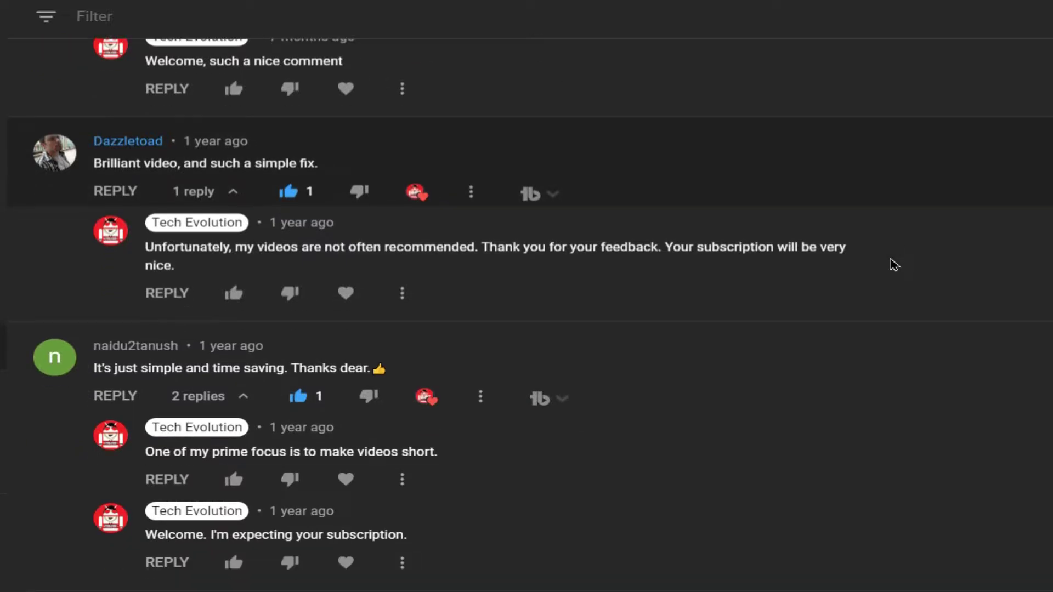
{"action": "scroll", "coordinate": [894, 265], "scroll_direction": "down", "scroll_amount": 10}
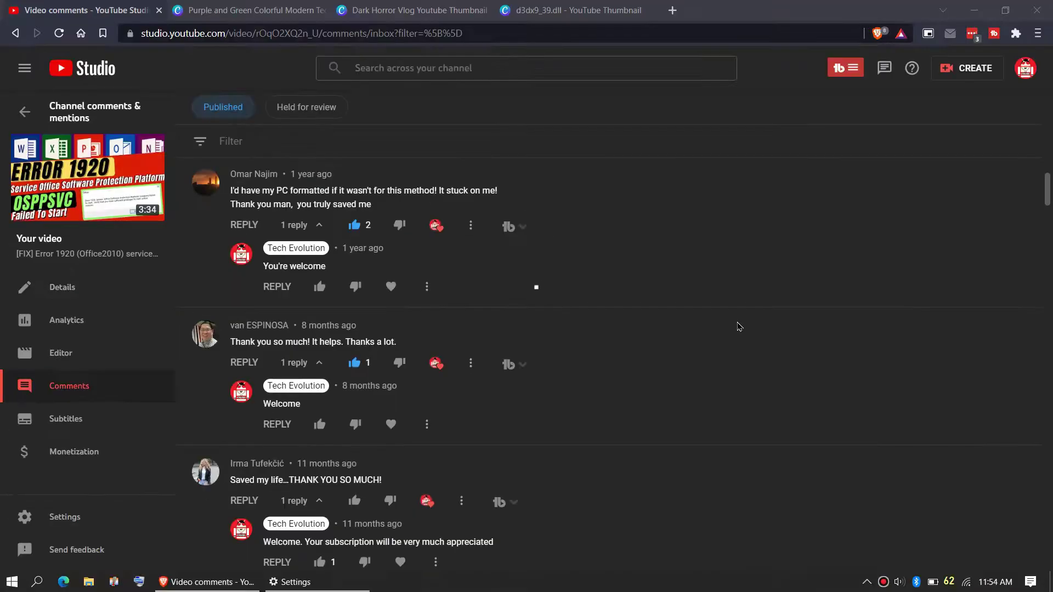
{"action": "scroll", "coordinate": [739, 326], "scroll_direction": "down", "scroll_amount": 15}
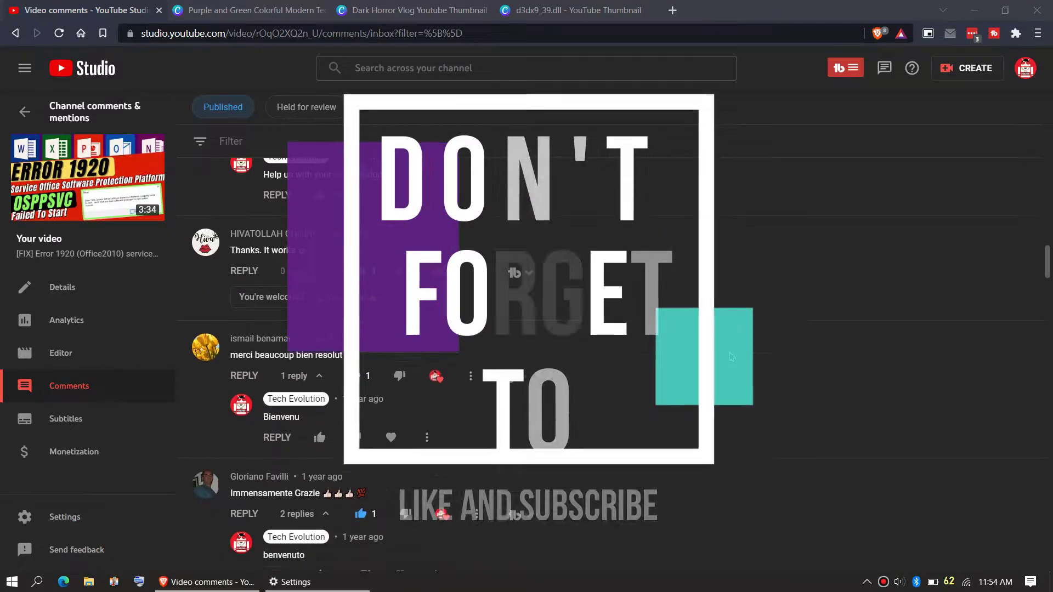
{"action": "scroll", "coordinate": [730, 385], "scroll_direction": "down", "scroll_amount": 4}
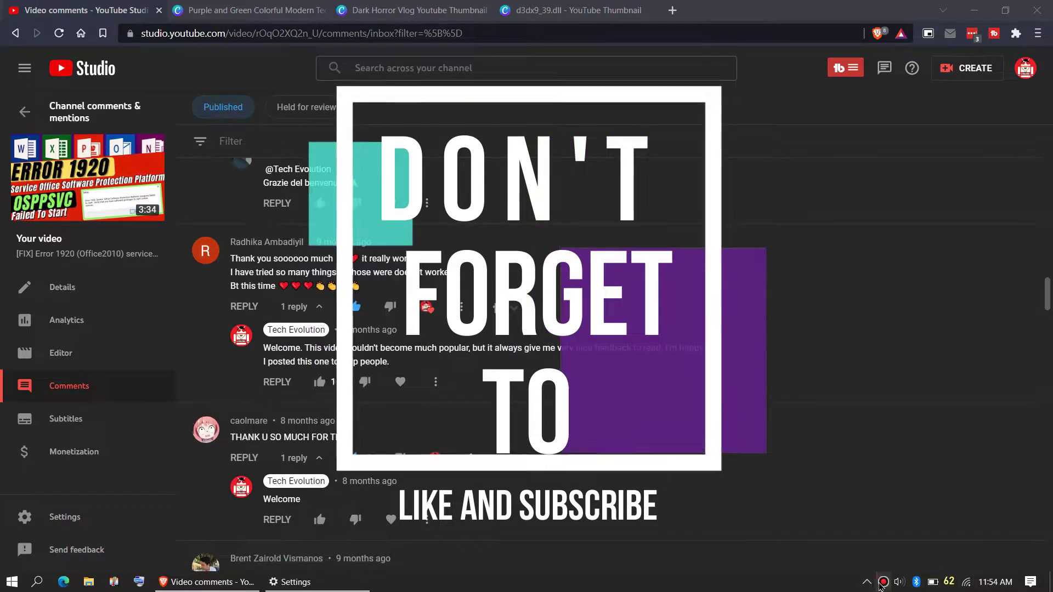
{"action": "left_click", "coordinate": [884, 582]}
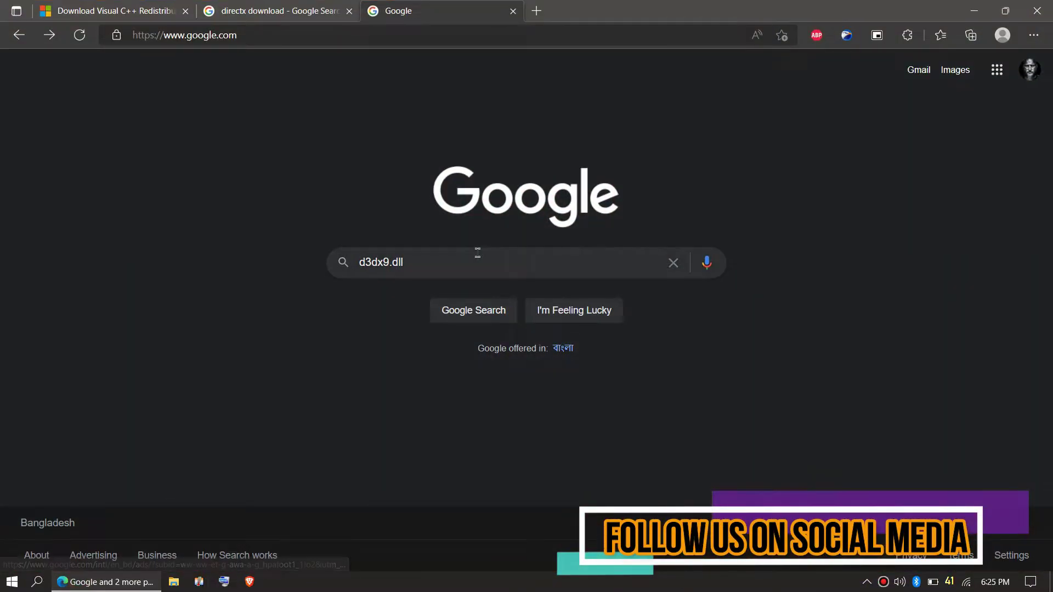
Step: Search Google for d3dx9.dll and open DLL-files.com's page showing the 32-bit, 1.88 MB version
{"action": "left_click", "coordinate": [583, 263]}
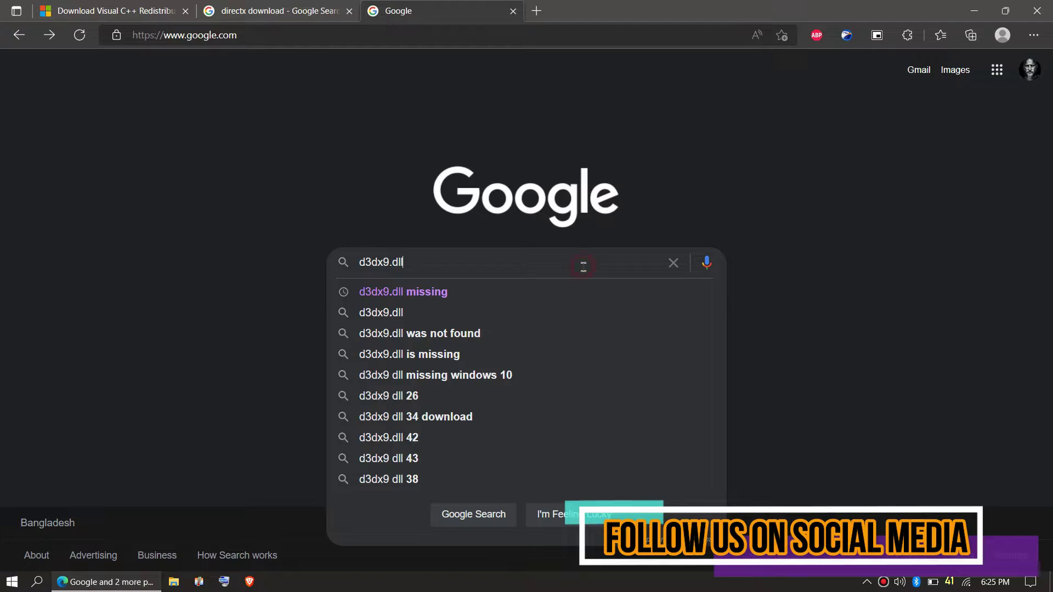
{"action": "key", "text": "Return"}
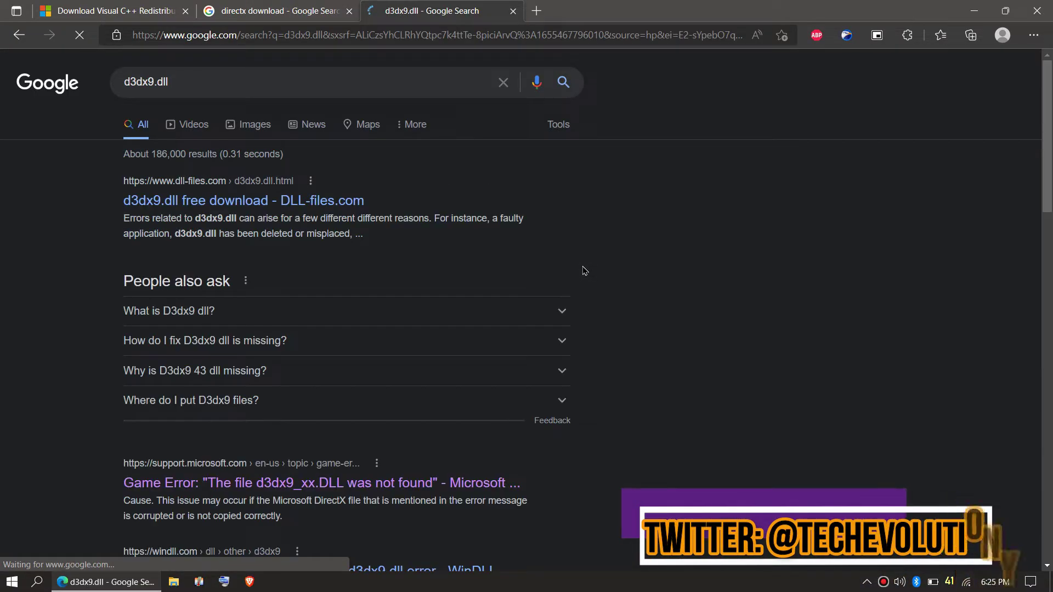
{"action": "scroll", "coordinate": [291, 330], "scroll_direction": "down", "scroll_amount": 6}
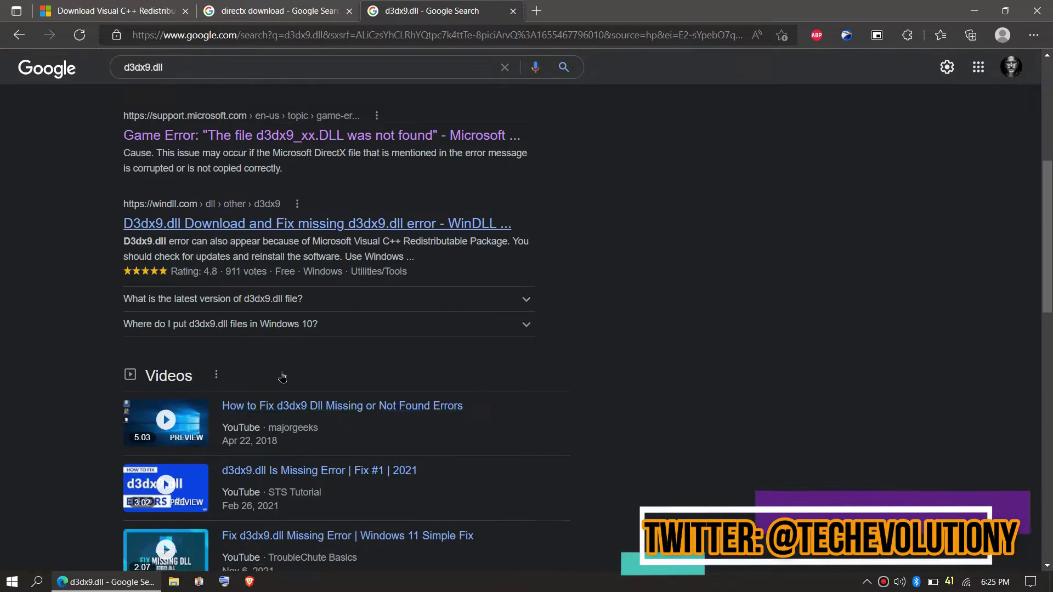
{"action": "scroll", "coordinate": [297, 395], "scroll_direction": "up", "scroll_amount": 2}
{"action": "scroll", "coordinate": [297, 394], "scroll_direction": "up", "scroll_amount": 6}
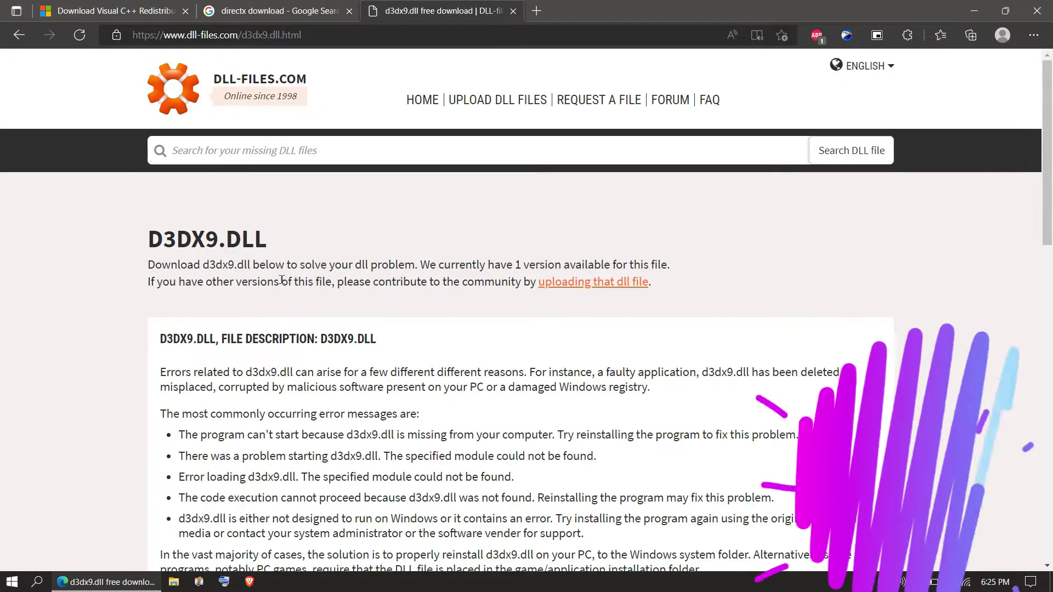
{"action": "scroll", "coordinate": [262, 363], "scroll_direction": "down", "scroll_amount": 8}
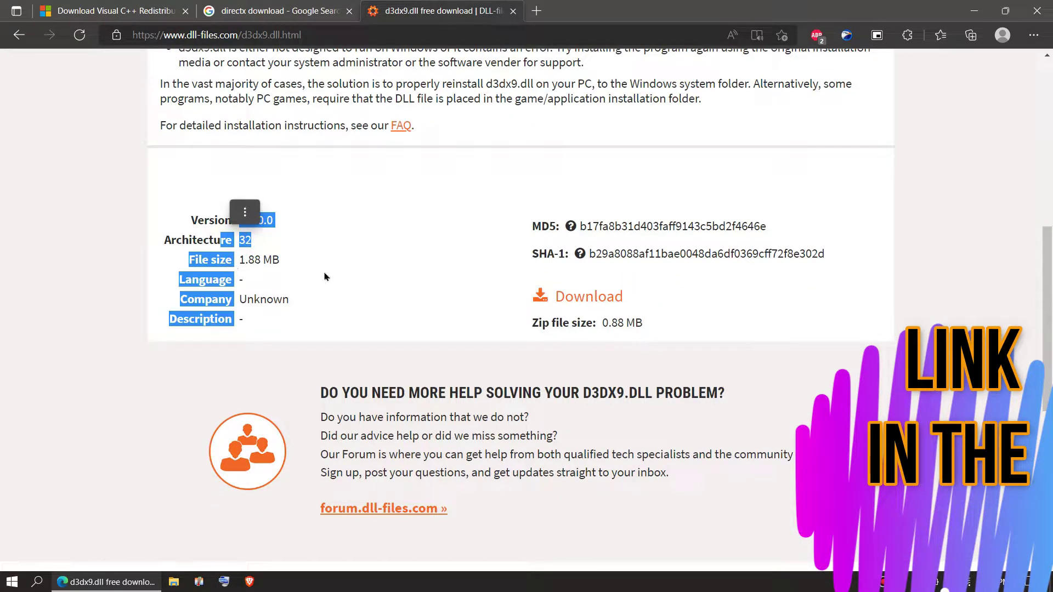
Step: Start a Windows search for System Information by typing 'syas'
{"action": "left_click", "coordinate": [348, 277]}
{"action": "left_click", "coordinate": [2, 587]}
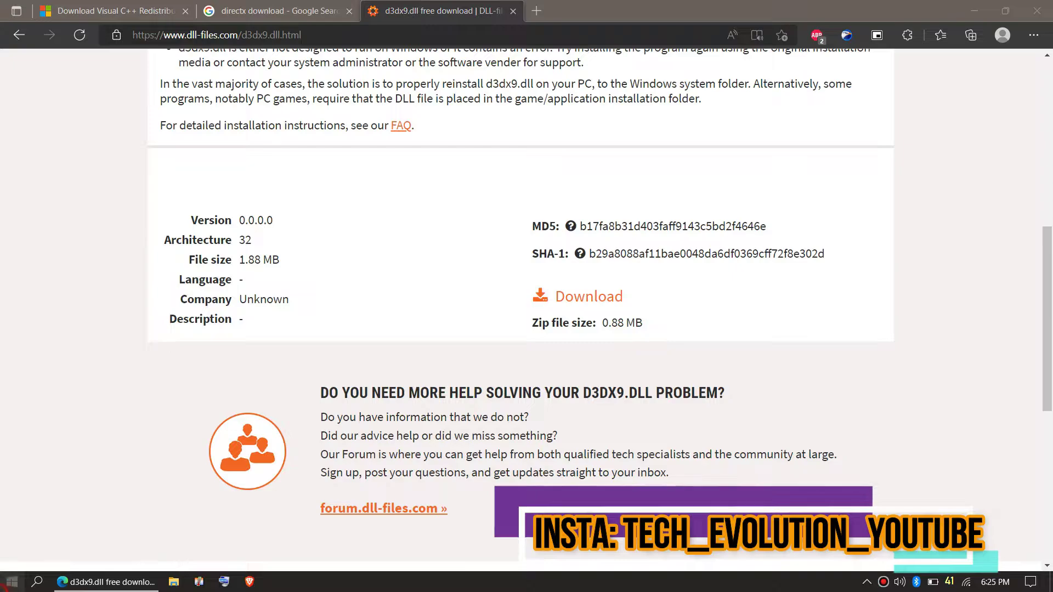
{"action": "type", "text": "sy"}
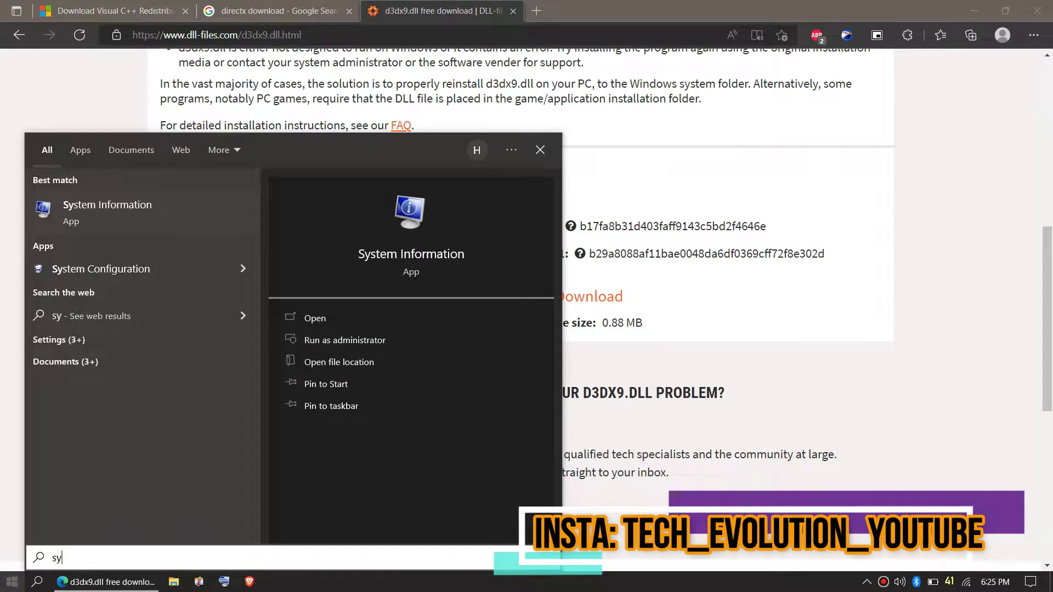
{"action": "type", "text": "a"}
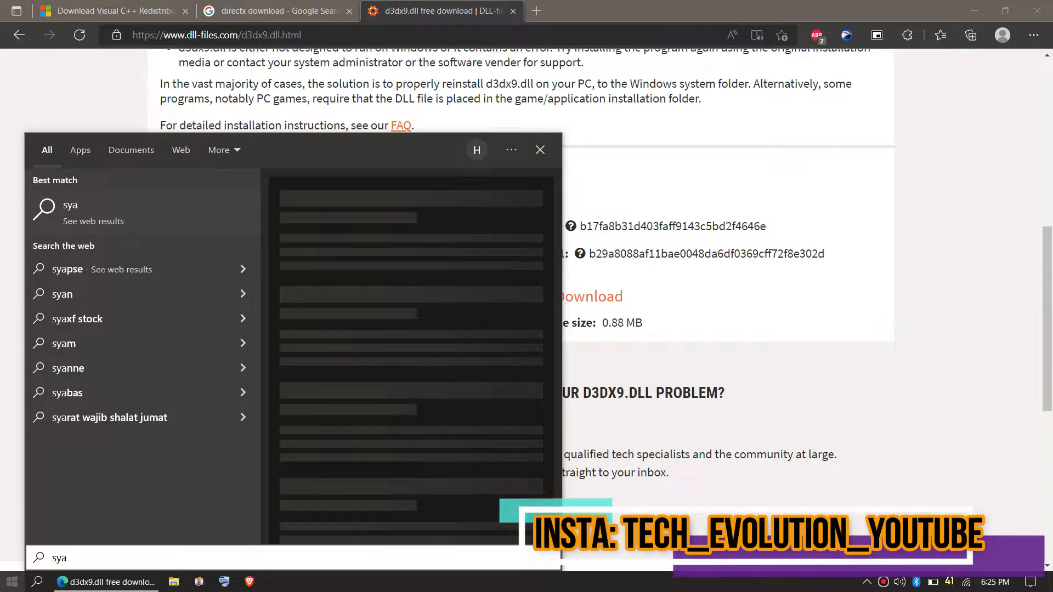
{"action": "type", "text": "s"}
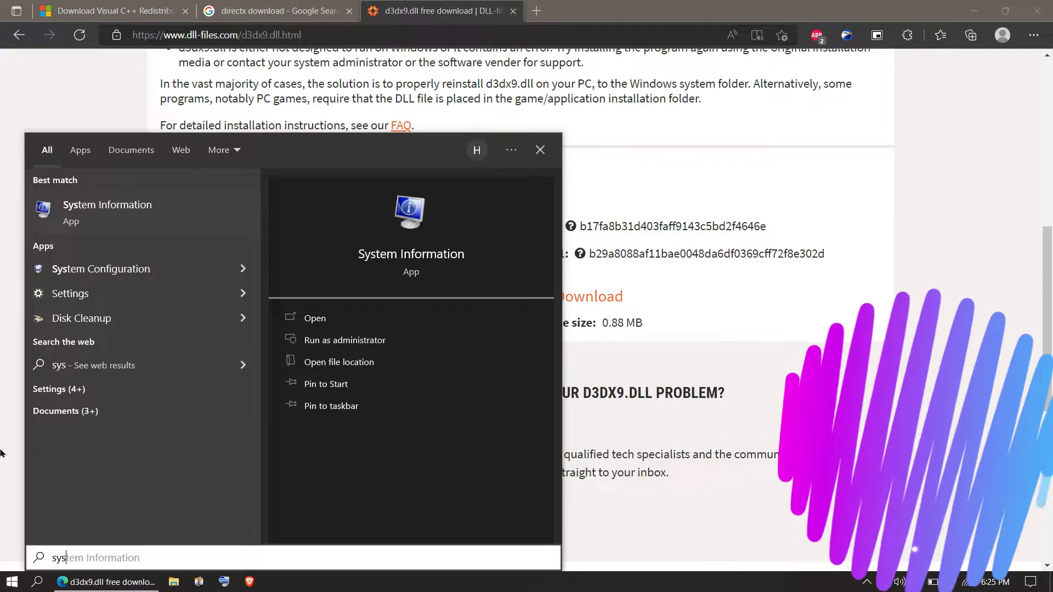
{"action": "left_click", "coordinate": [110, 226]}
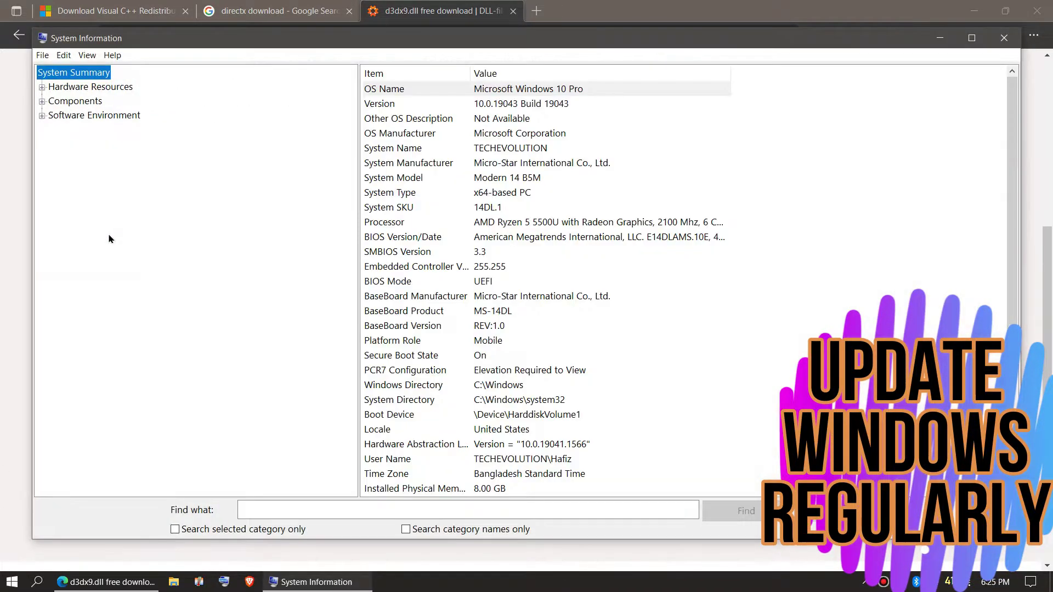
{"action": "left_click", "coordinate": [496, 192]}
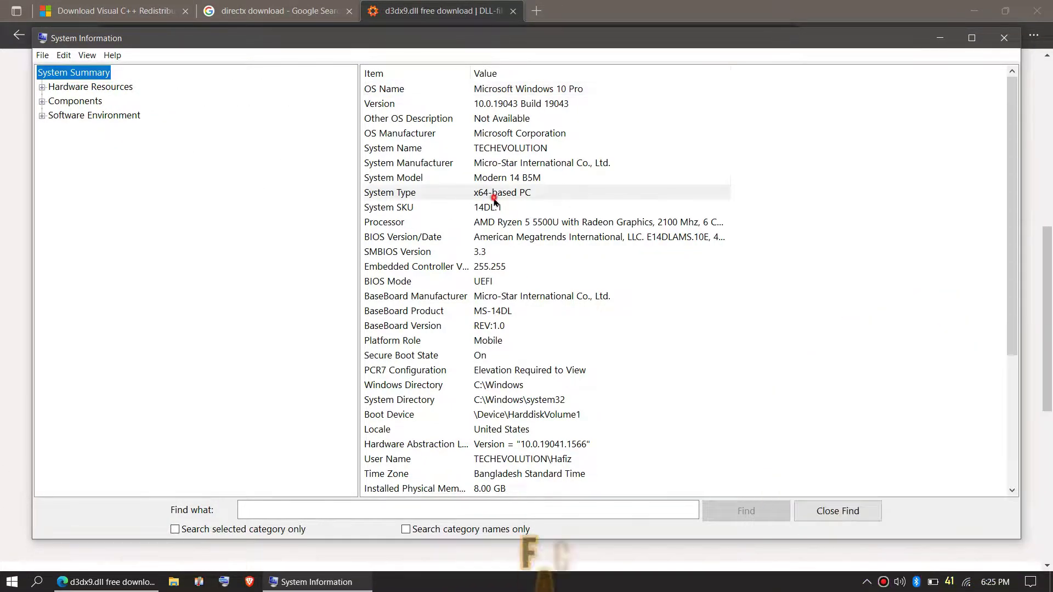
{"action": "left_click", "coordinate": [1006, 40]}
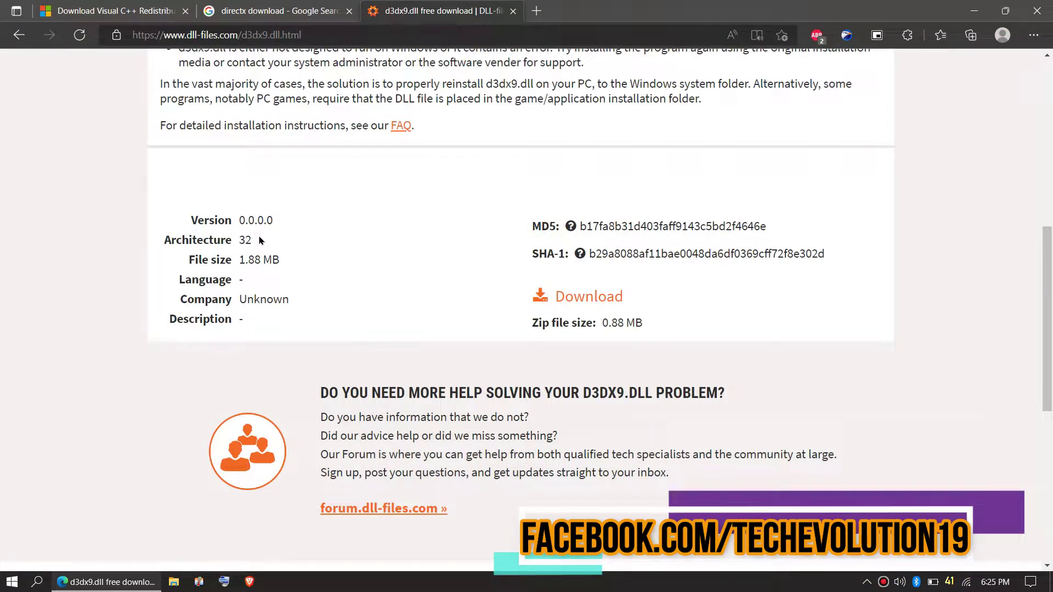
Step: Download d3dx9.zip from DLL-files.com, open the archive and select D3DX9.dll inside it
{"action": "left_click", "coordinate": [577, 299]}
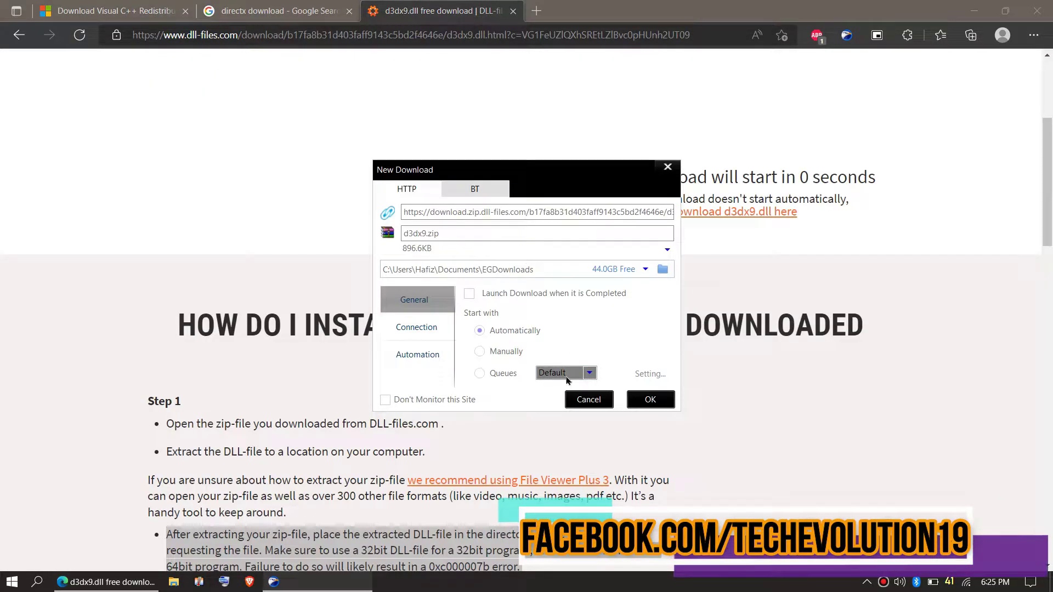
{"action": "left_click", "coordinate": [644, 400]}
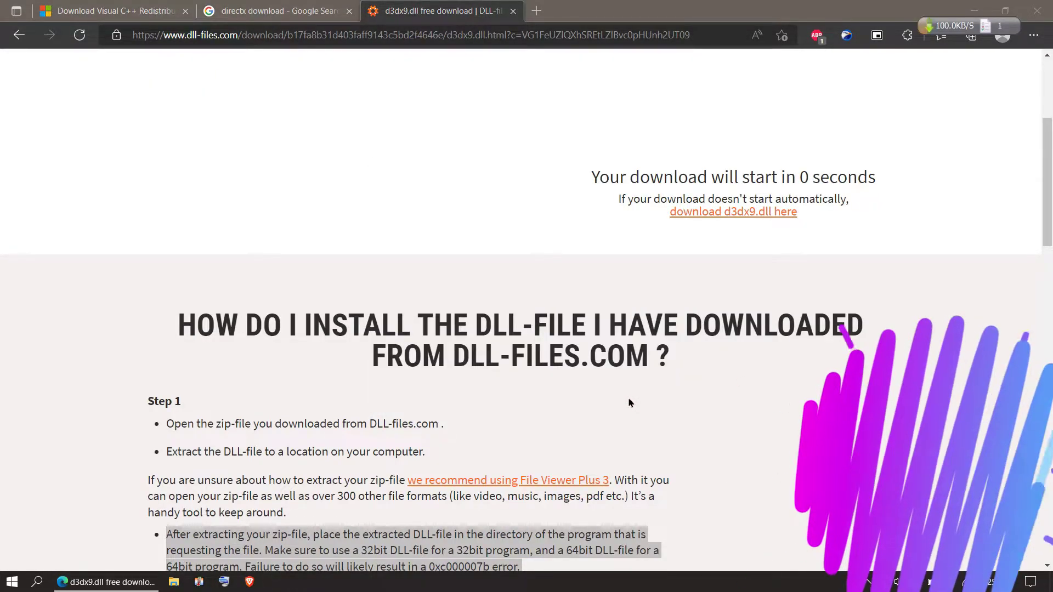
{"action": "scroll", "coordinate": [629, 403], "scroll_direction": "down", "scroll_amount": 3}
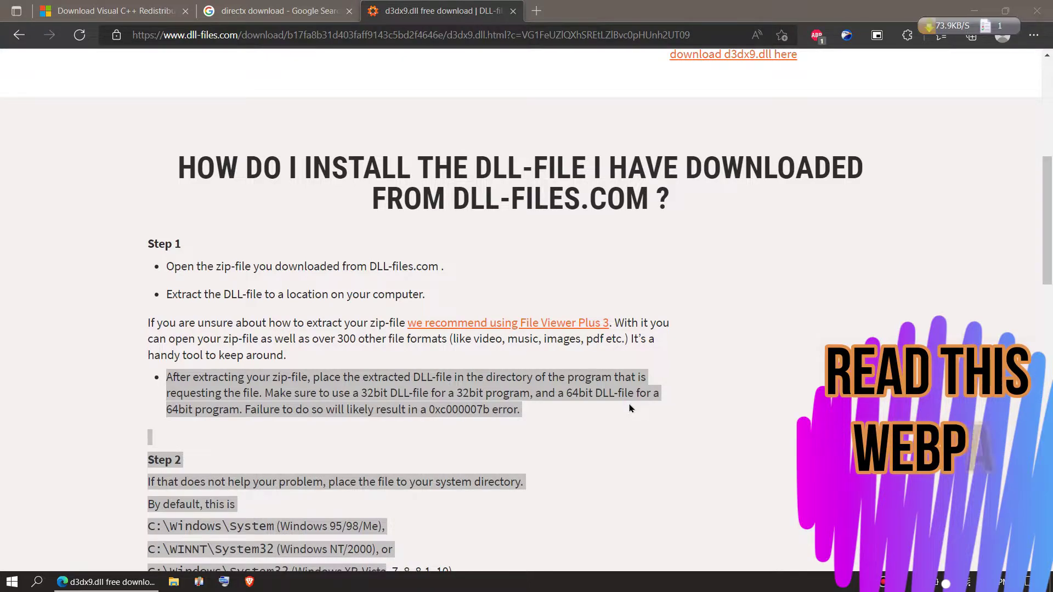
{"action": "scroll", "coordinate": [630, 409], "scroll_direction": "down", "scroll_amount": 4}
{"action": "scroll", "coordinate": [630, 409], "scroll_direction": "down", "scroll_amount": 5}
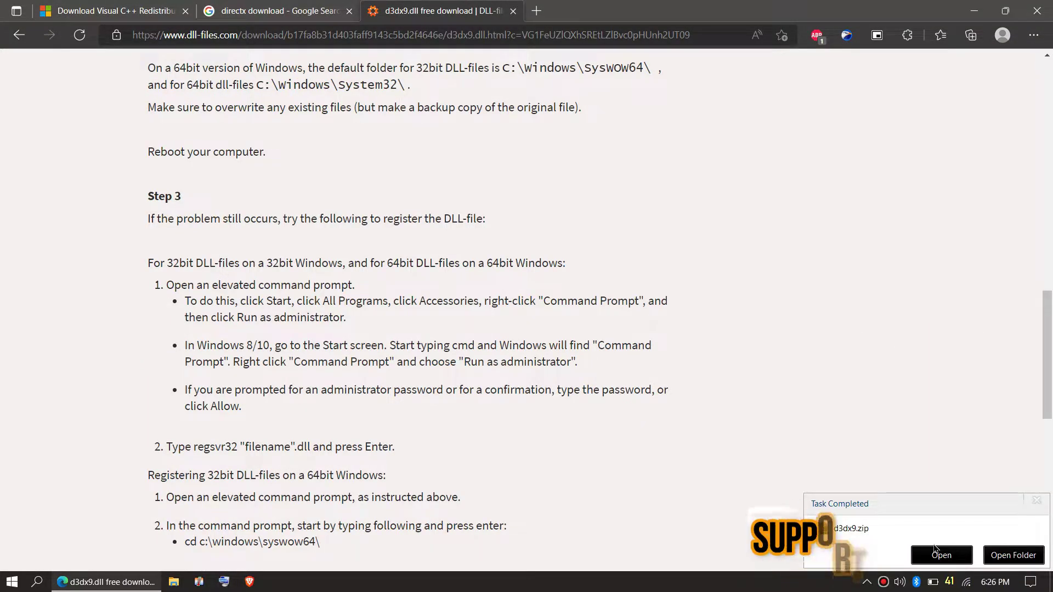
{"action": "left_click", "coordinate": [935, 554]}
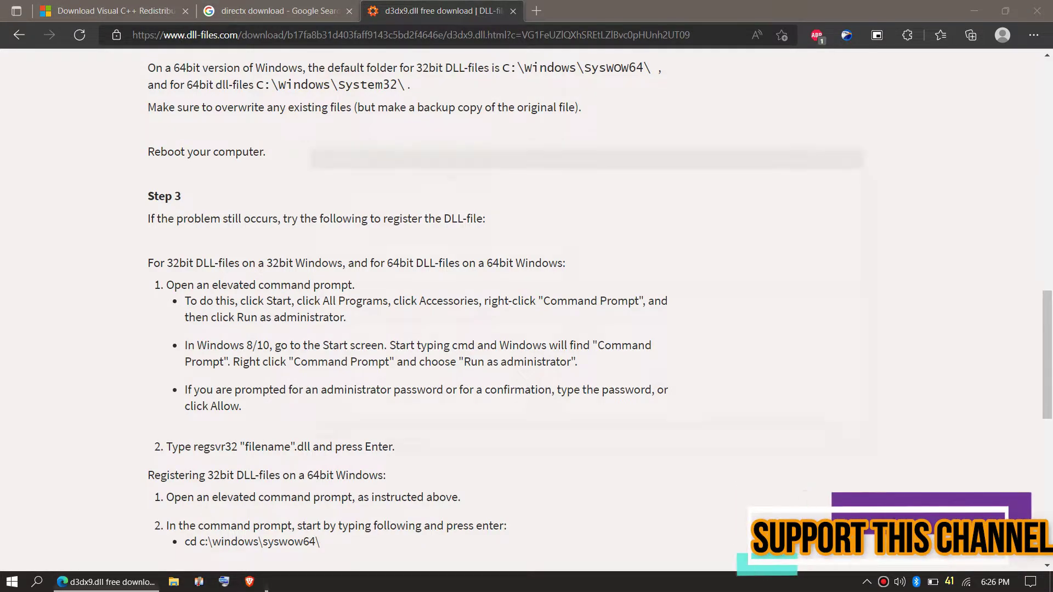
{"action": "left_click", "coordinate": [382, 273]}
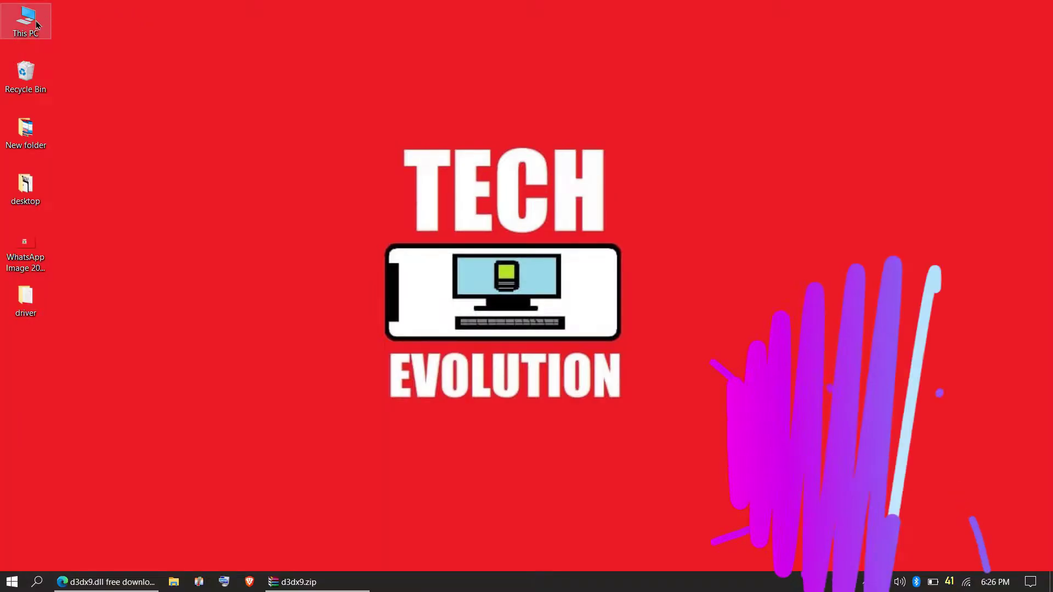
Step: Browse This PC > Local Disk (C:) > Windows and open the System32 folder
{"action": "double_click", "coordinate": [37, 24]}
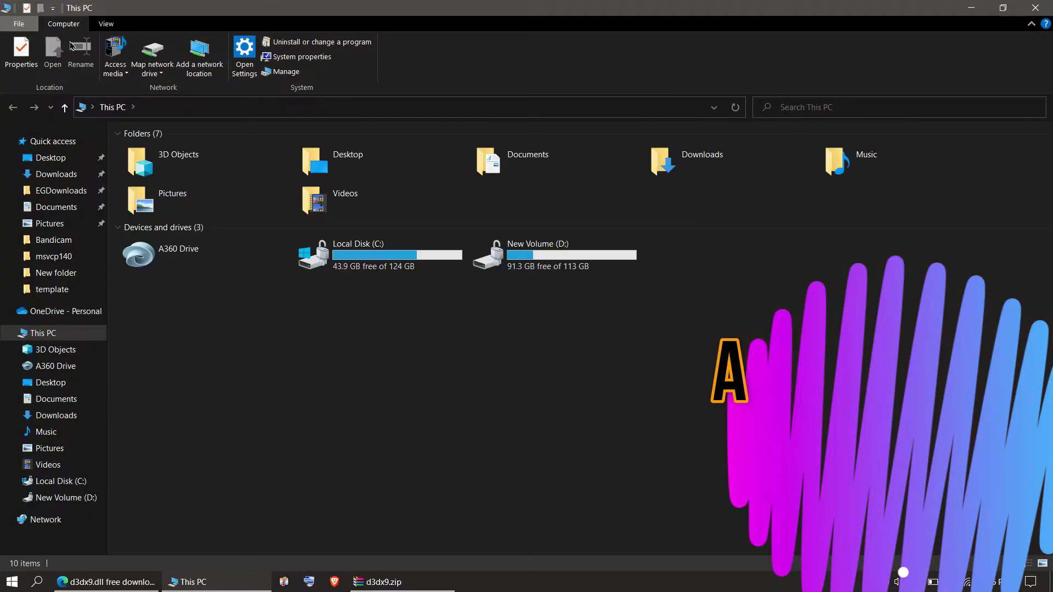
{"action": "double_click", "coordinate": [342, 244]}
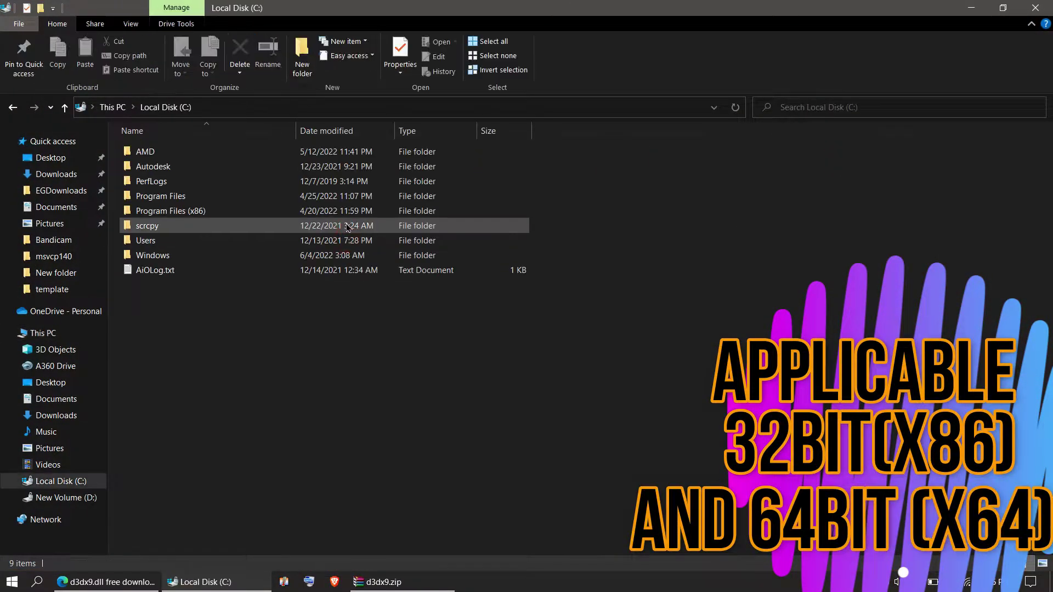
{"action": "left_click", "coordinate": [219, 254]}
{"action": "double_click", "coordinate": [219, 253]}
{"action": "scroll", "coordinate": [275, 330], "scroll_direction": "down", "scroll_amount": 13}
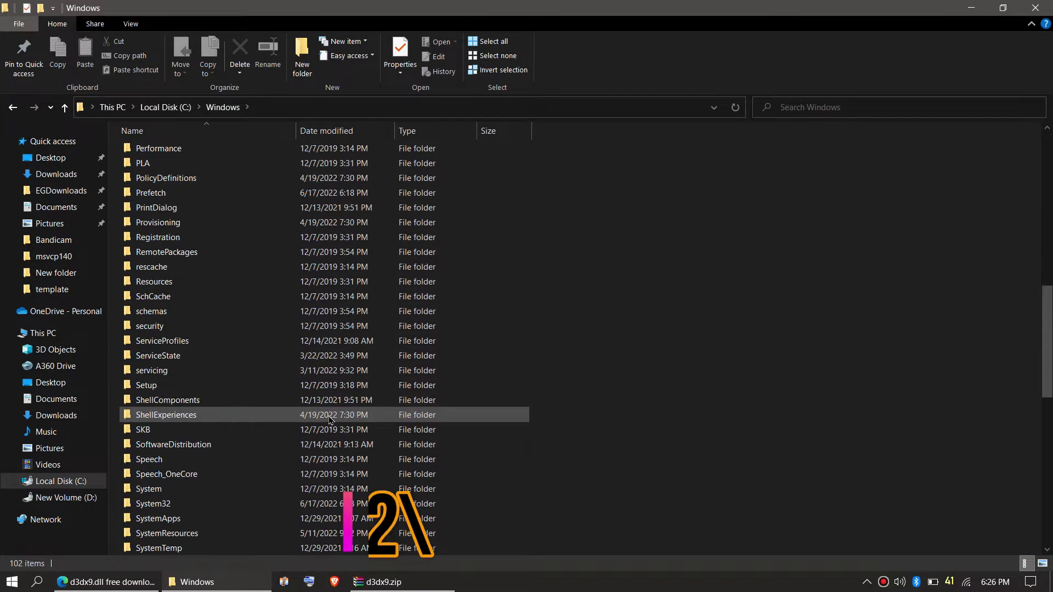
{"action": "scroll", "coordinate": [330, 417], "scroll_direction": "down", "scroll_amount": 7}
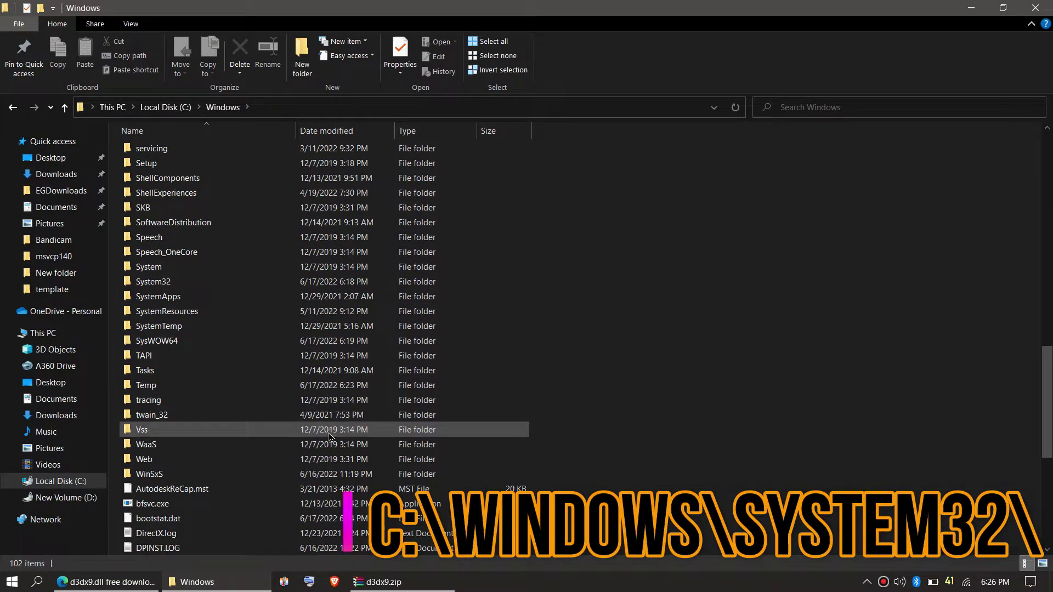
{"action": "scroll", "coordinate": [331, 442], "scroll_direction": "down", "scroll_amount": 2}
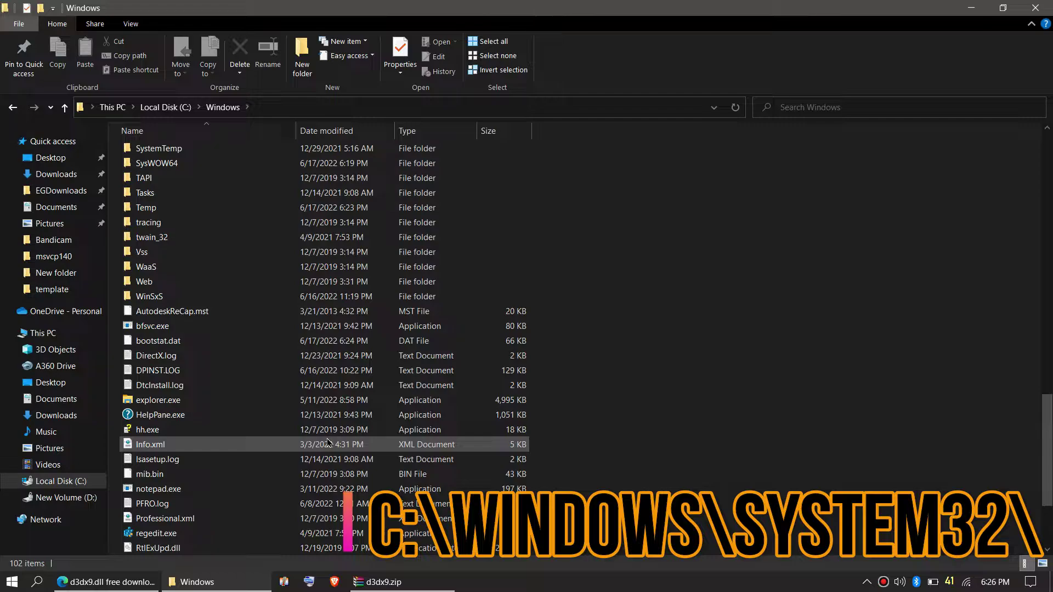
{"action": "scroll", "coordinate": [331, 442], "scroll_direction": "up", "scroll_amount": 3}
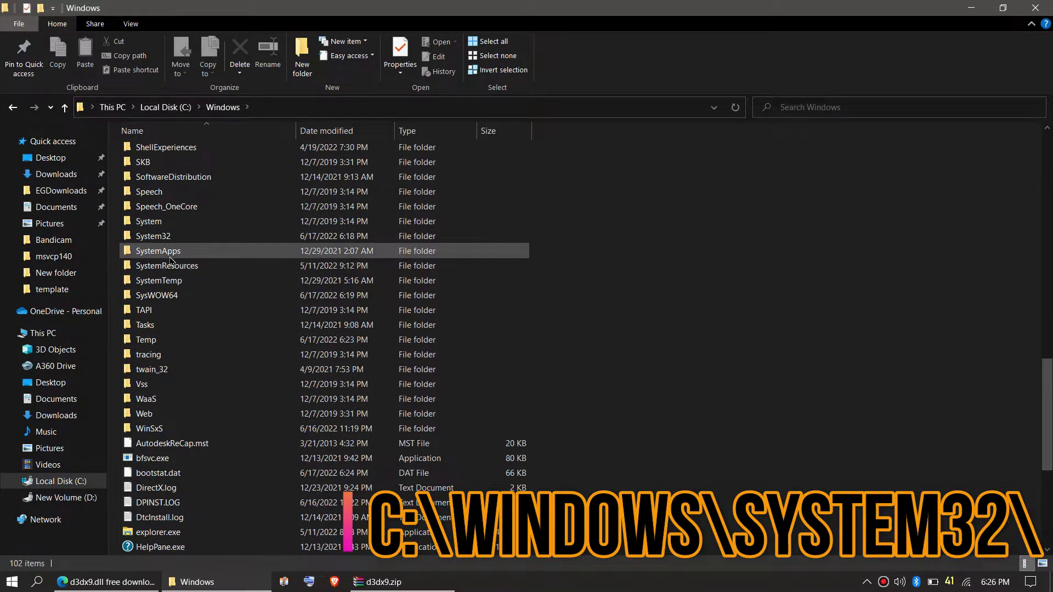
{"action": "left_click", "coordinate": [170, 237]}
{"action": "double_click", "coordinate": [170, 238]}
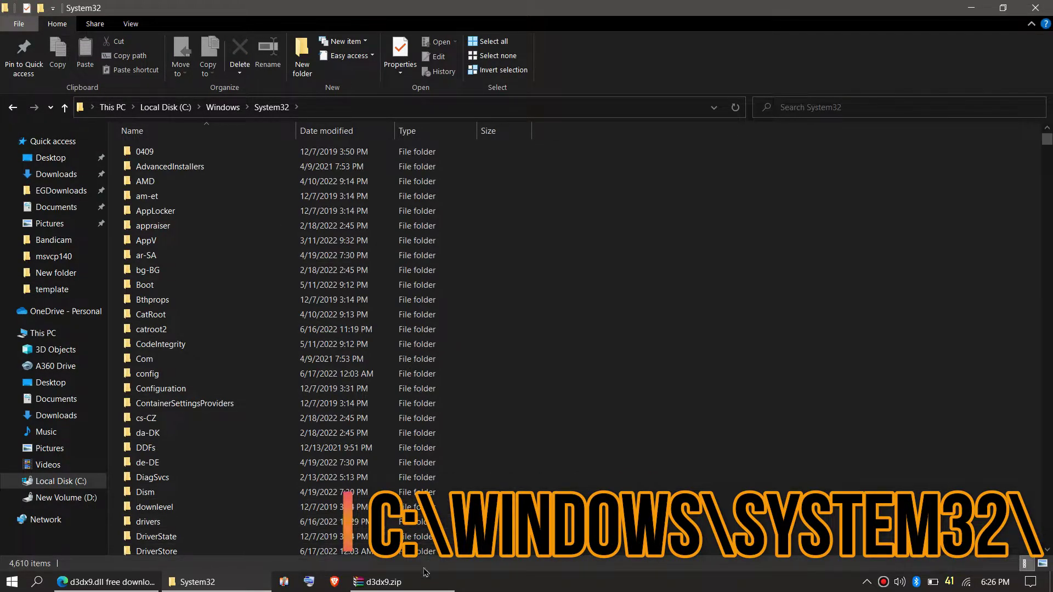
Step: Copy D3DX9.dll from the archive into System32 with admin permission, then search 'd3dx9' to verify
{"action": "left_click", "coordinate": [414, 584]}
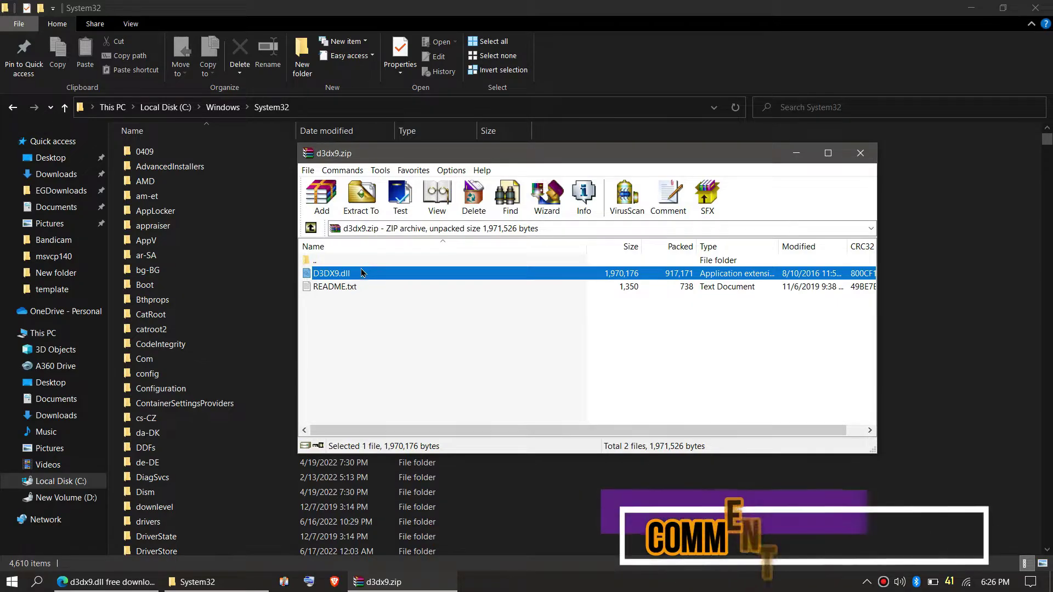
{"action": "left_click_drag", "start_coordinate": [367, 271], "coordinate": [828, 283]}
{"action": "left_click_drag", "start_coordinate": [952, 300], "coordinate": [879, 301]}
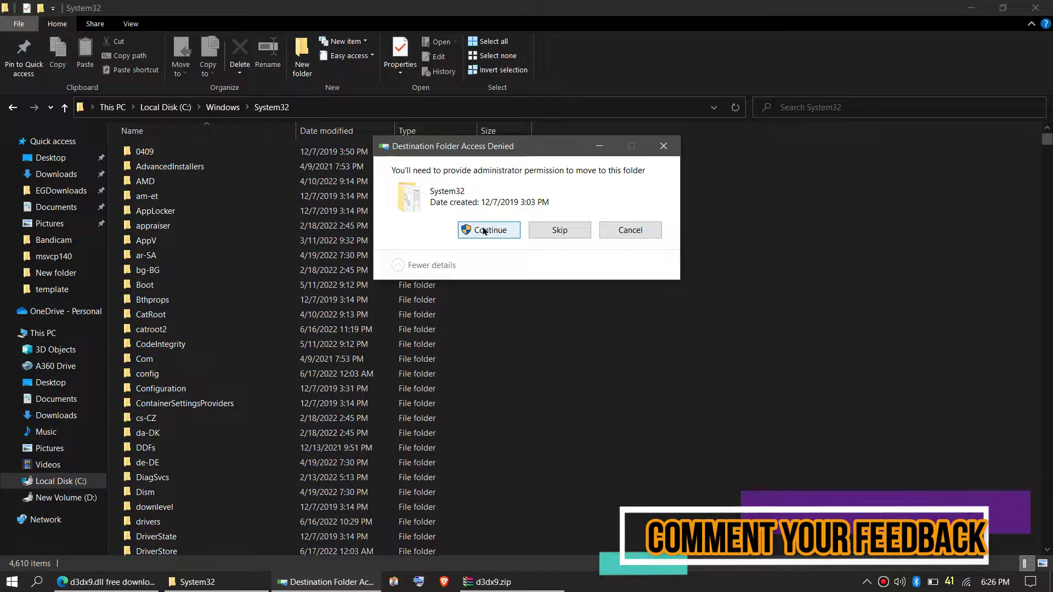
{"action": "left_click", "coordinate": [484, 231]}
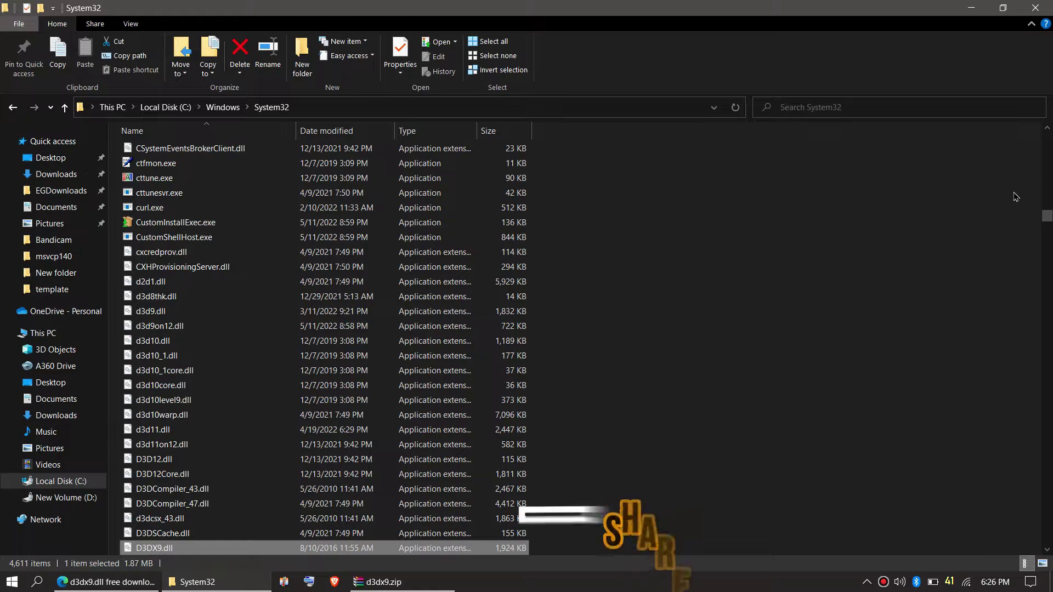
{"action": "left_click", "coordinate": [823, 110]}
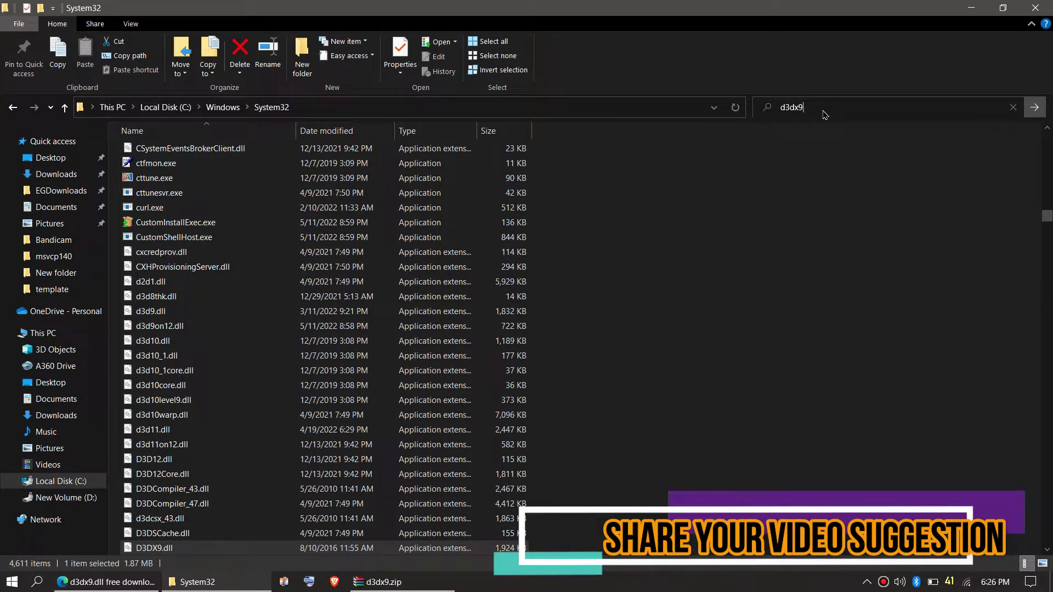
{"action": "key", "text": "Return"}
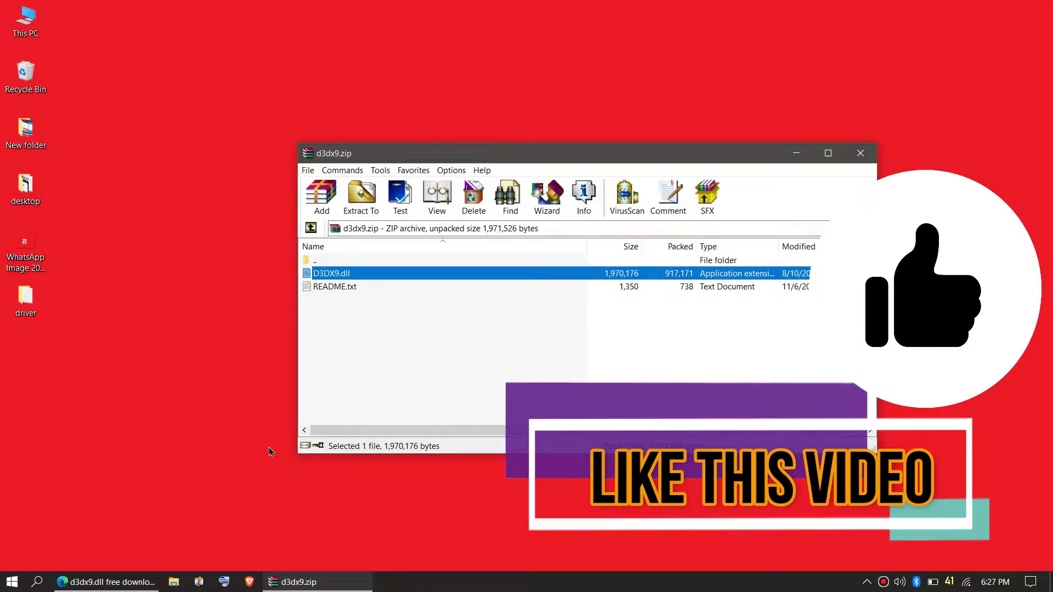
{"action": "left_click", "coordinate": [11, 582]}
{"action": "left_click", "coordinate": [17, 556]}
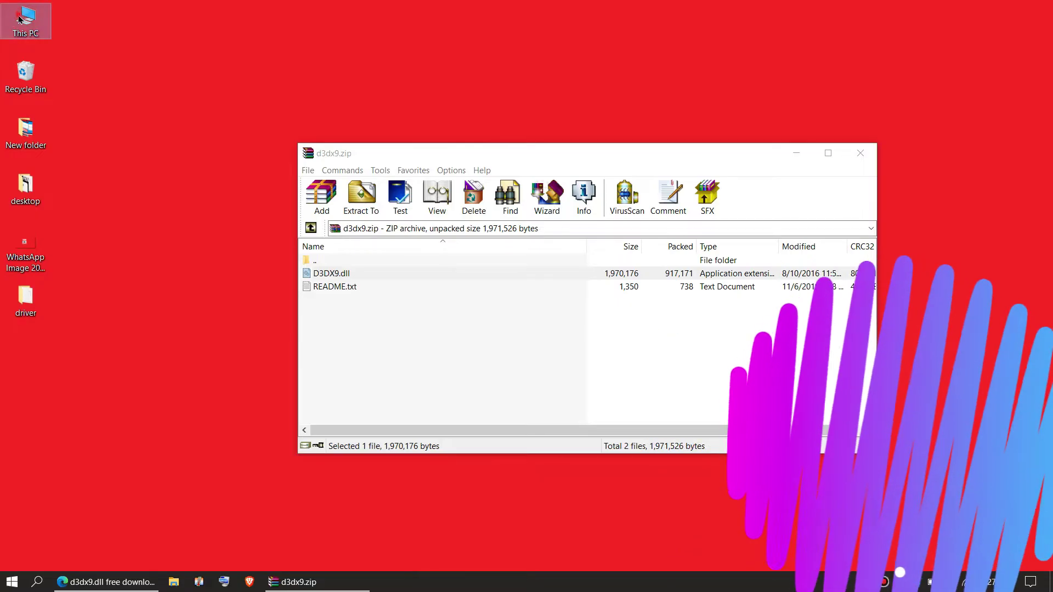
Step: Browse This PC > Local Disk (C:) > Windows and open the SysWOW64 folder
{"action": "double_click", "coordinate": [11, 23]}
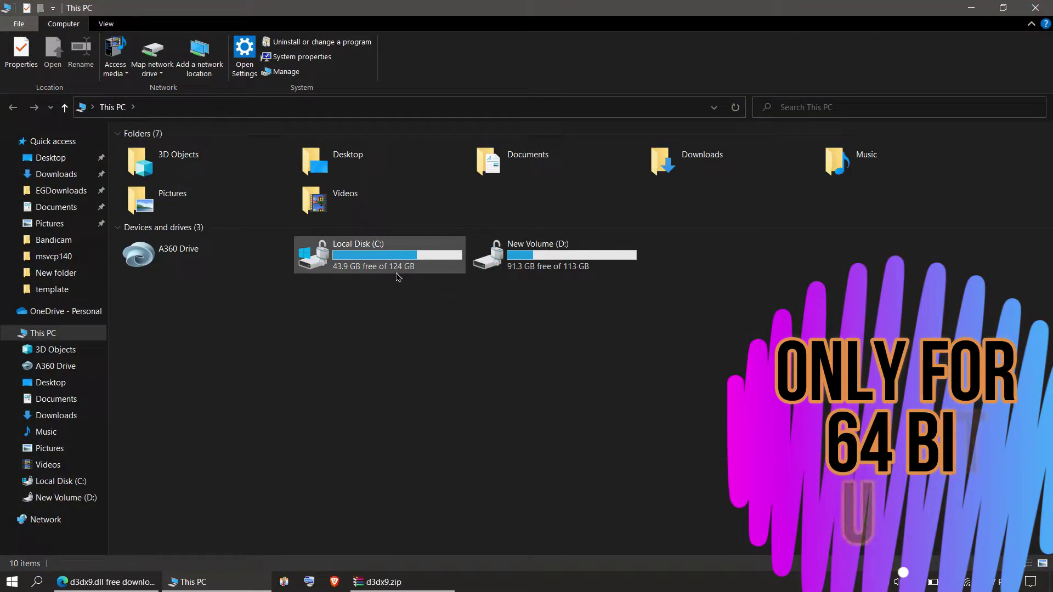
{"action": "double_click", "coordinate": [329, 272]}
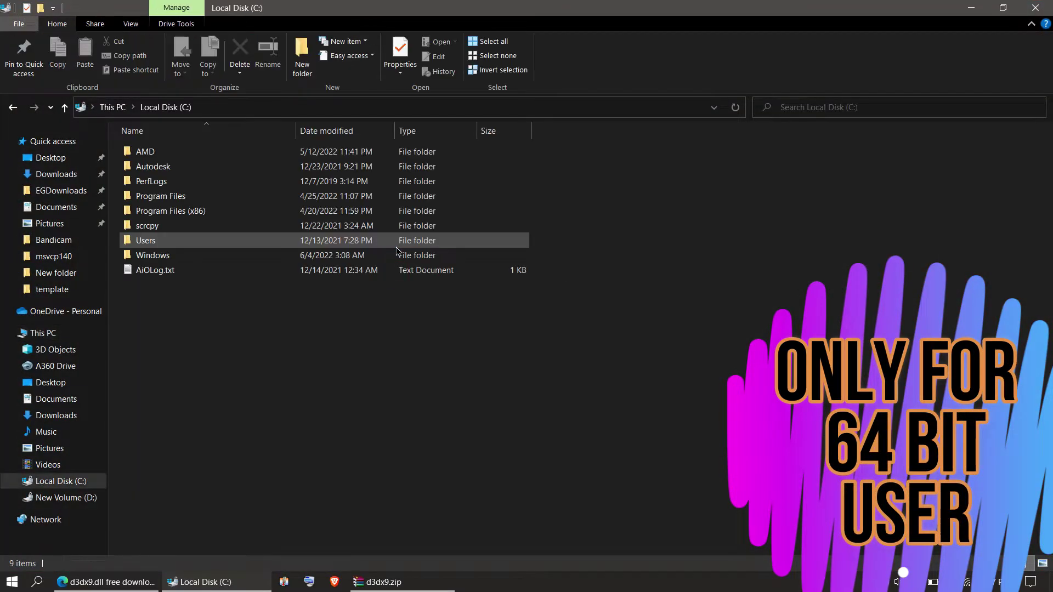
{"action": "double_click", "coordinate": [194, 255]}
{"action": "scroll", "coordinate": [421, 433], "scroll_direction": "down", "scroll_amount": 18}
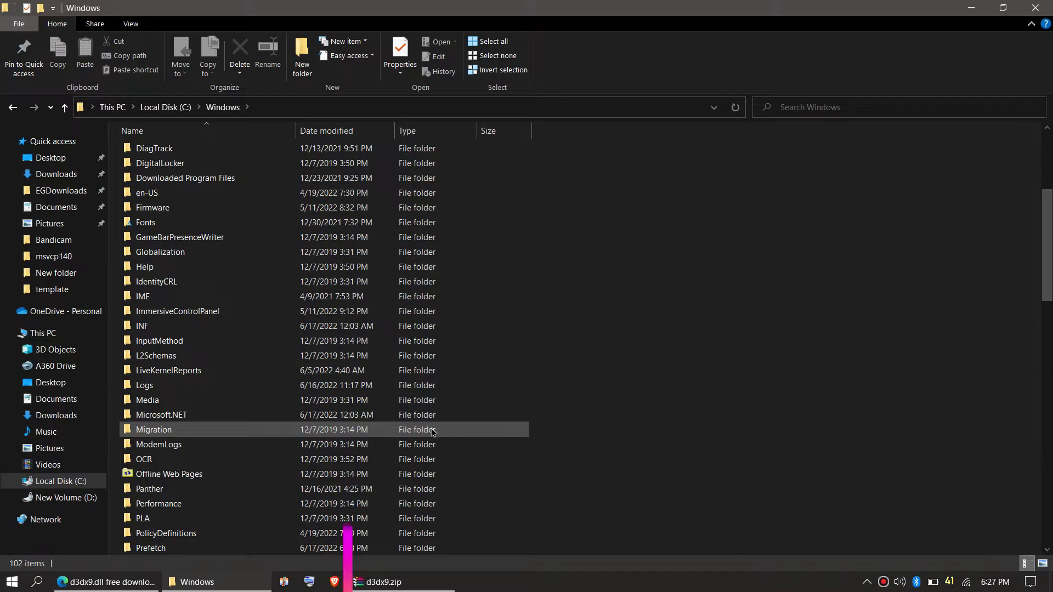
{"action": "scroll", "coordinate": [416, 423], "scroll_direction": "down", "scroll_amount": 3}
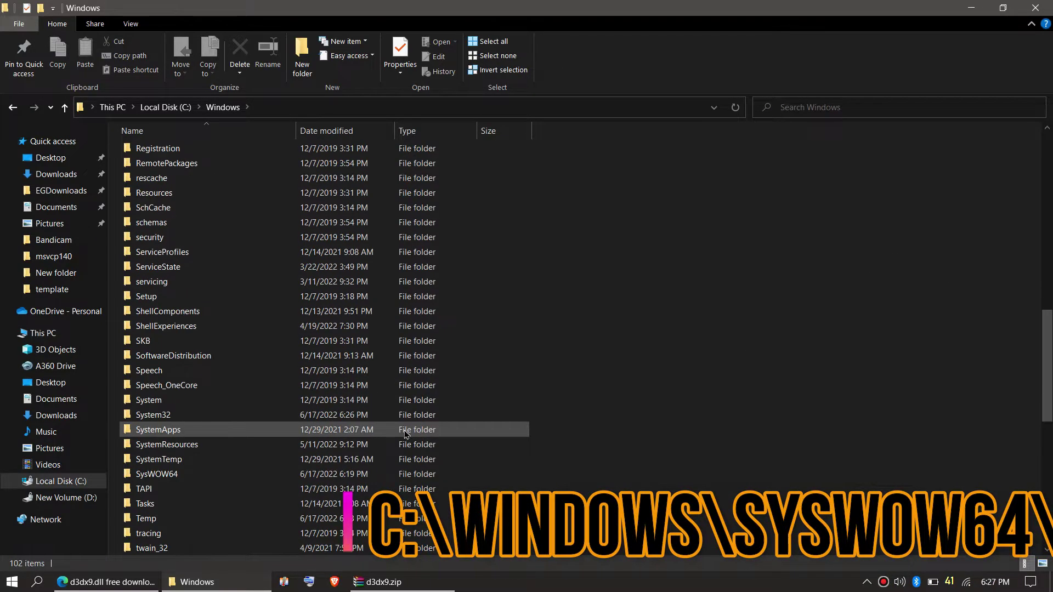
{"action": "scroll", "coordinate": [234, 512], "scroll_direction": "down", "scroll_amount": 1}
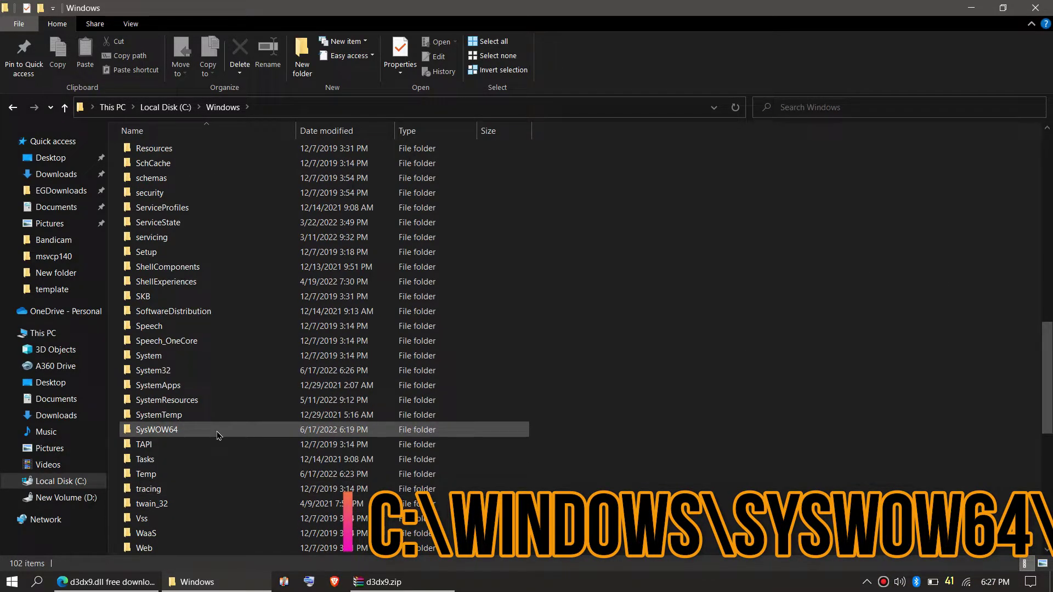
{"action": "double_click", "coordinate": [218, 431]}
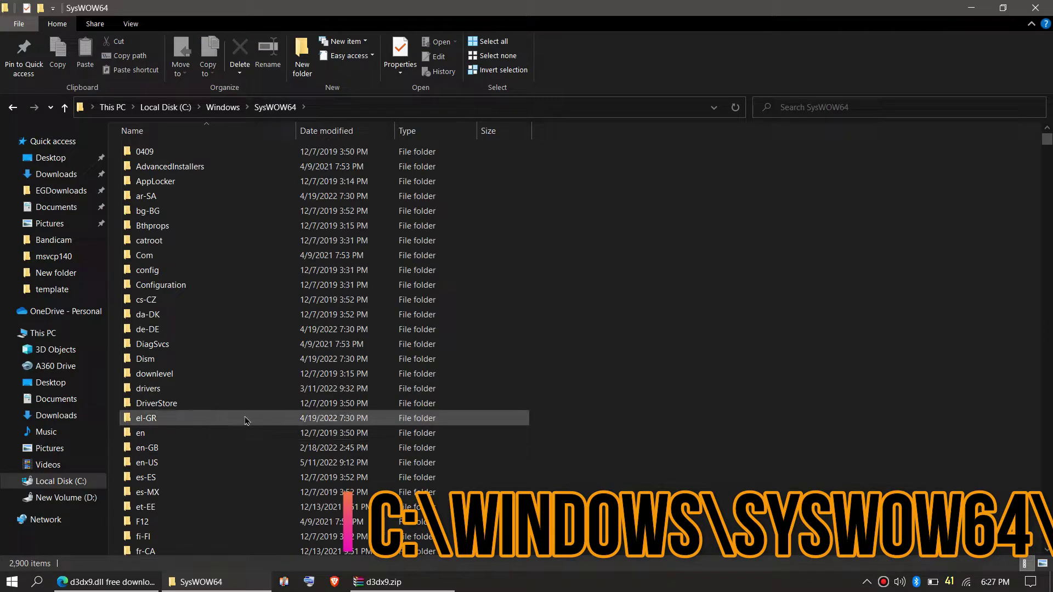
Step: Copy D3DX9.dll into SysWOW64 with admin permission, verify it by searching d3dx9.dll, and close Explorer
{"action": "left_click", "coordinate": [386, 582]}
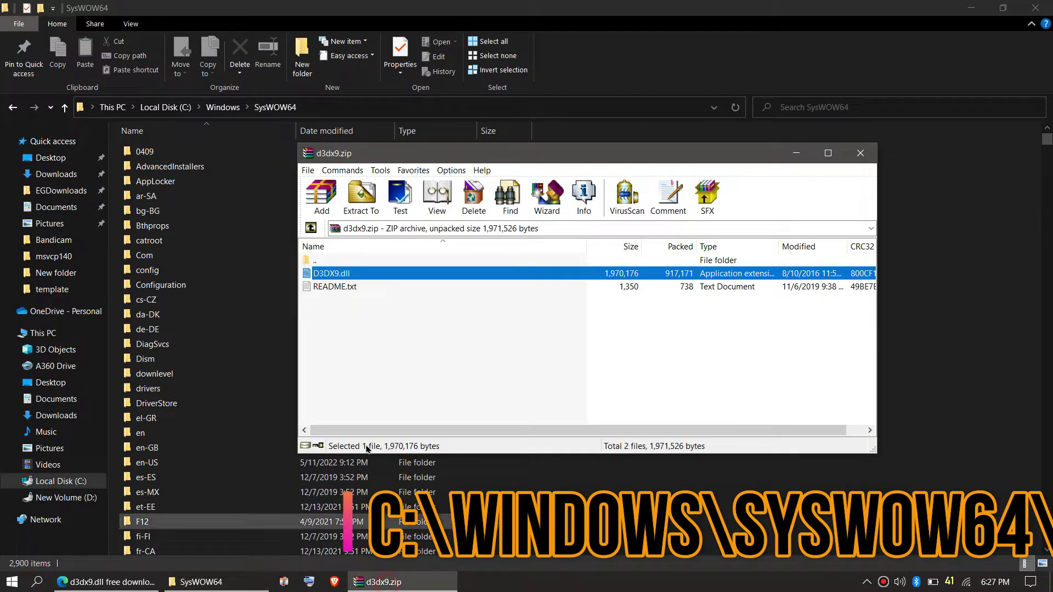
{"action": "left_click_drag", "start_coordinate": [832, 324], "coordinate": [932, 329]}
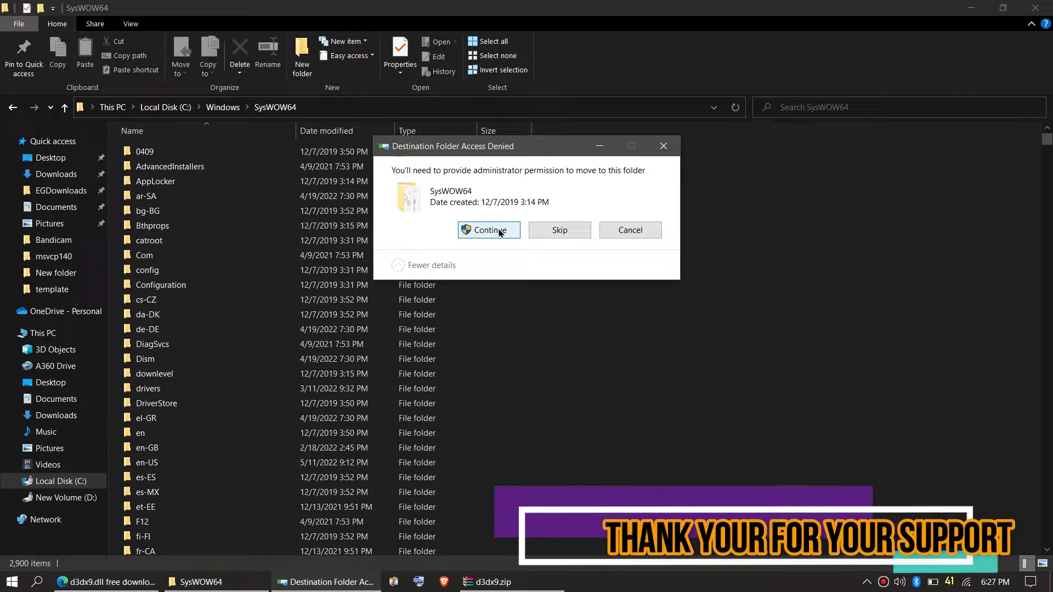
{"action": "left_click", "coordinate": [490, 230]}
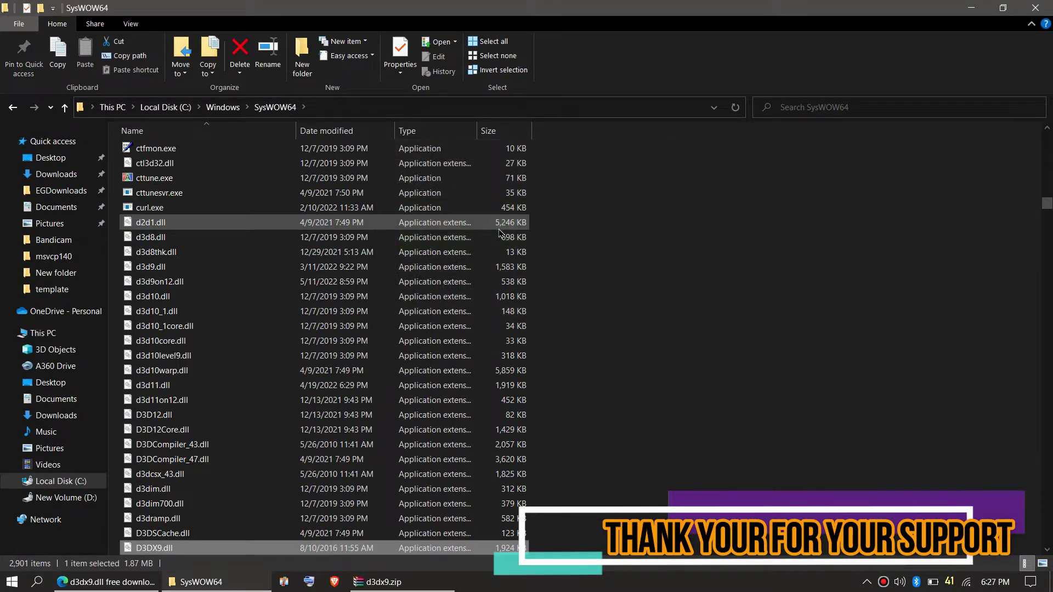
{"action": "left_click", "coordinate": [793, 110]}
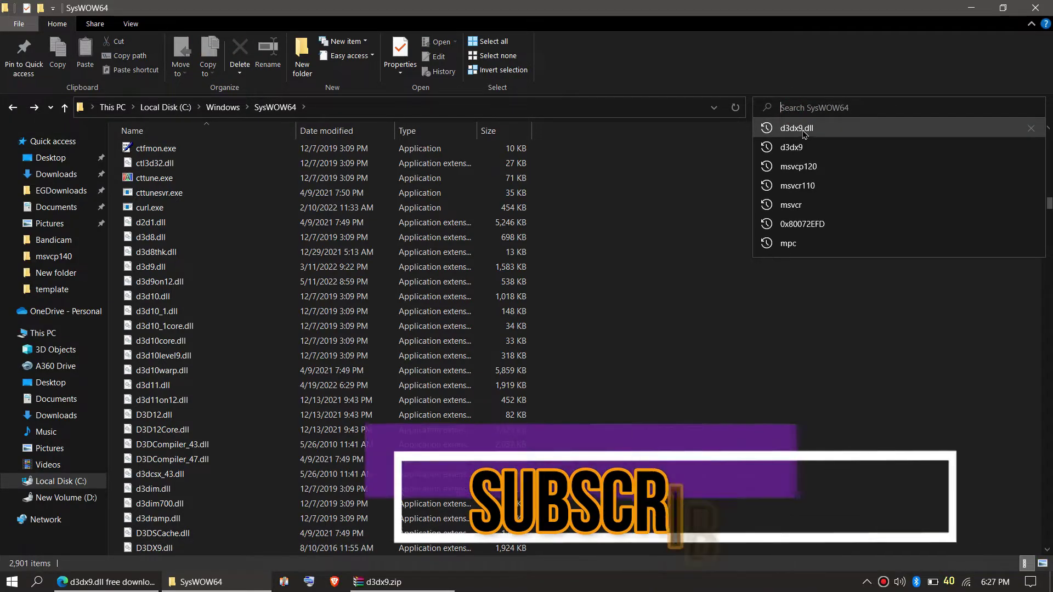
{"action": "left_click", "coordinate": [816, 129]}
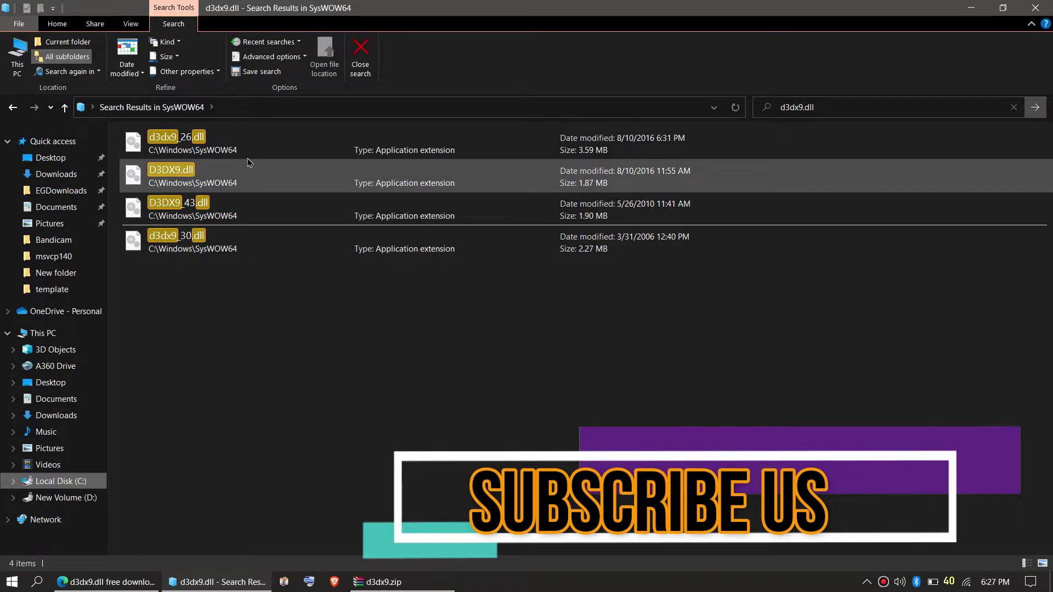
{"action": "left_click", "coordinate": [247, 175]}
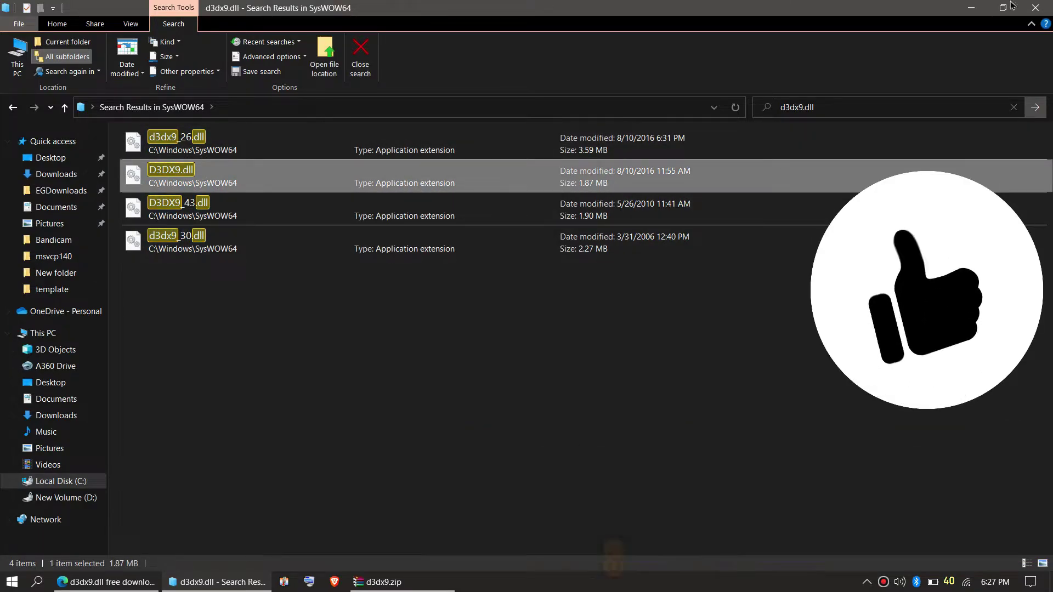
{"action": "left_click", "coordinate": [1049, 5]}
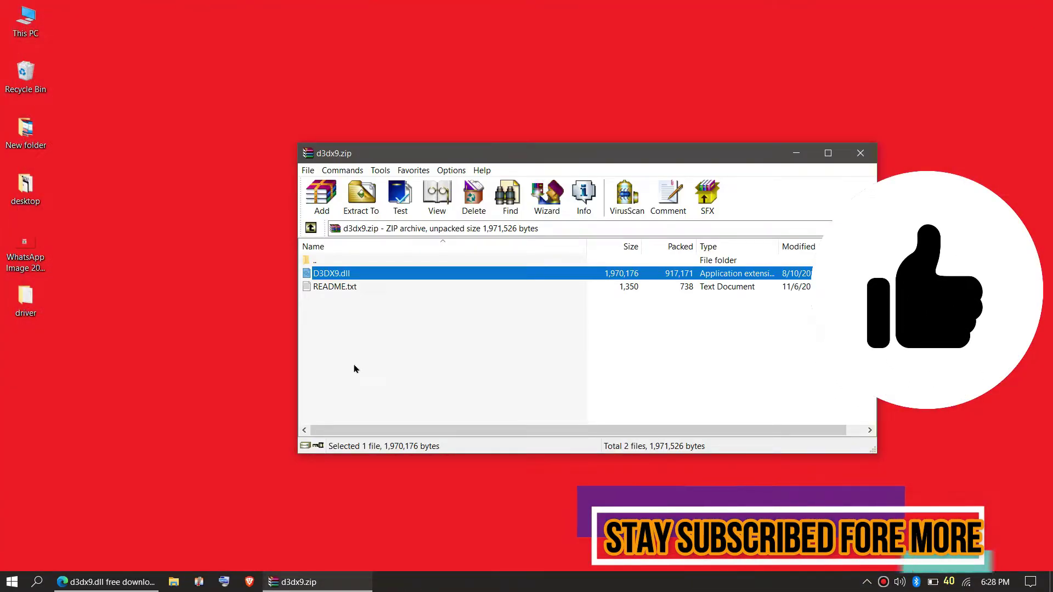
Step: Open the Start menu to launch the web browser
{"action": "left_click", "coordinate": [12, 582]}
{"action": "mouse_move", "coordinate": [17, 542]}
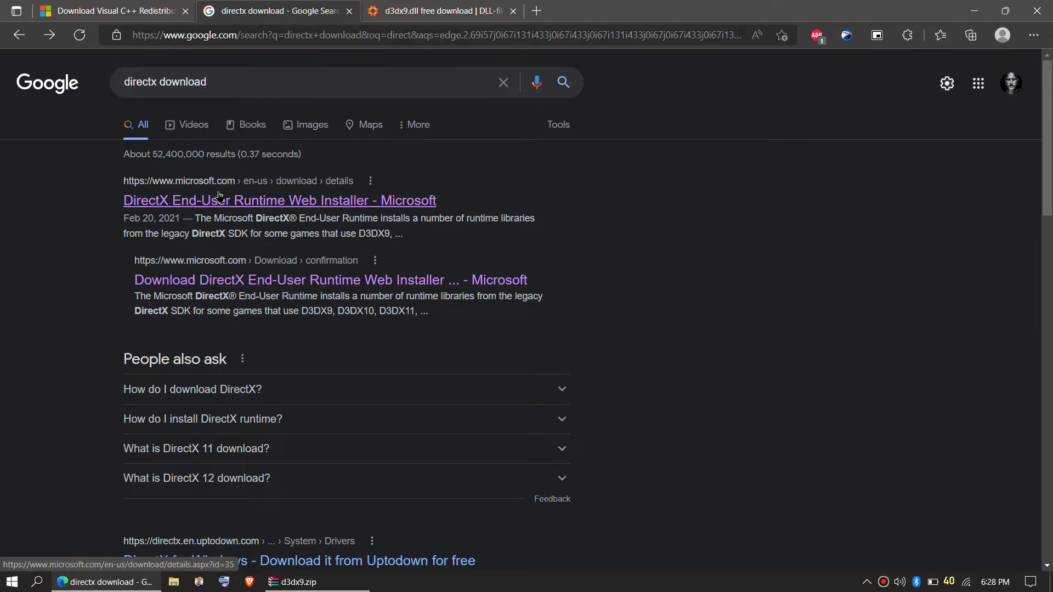
Step: Open Microsoft's DirectX End-User Runtime Web Installer page and start its download
{"action": "left_click", "coordinate": [220, 202]}
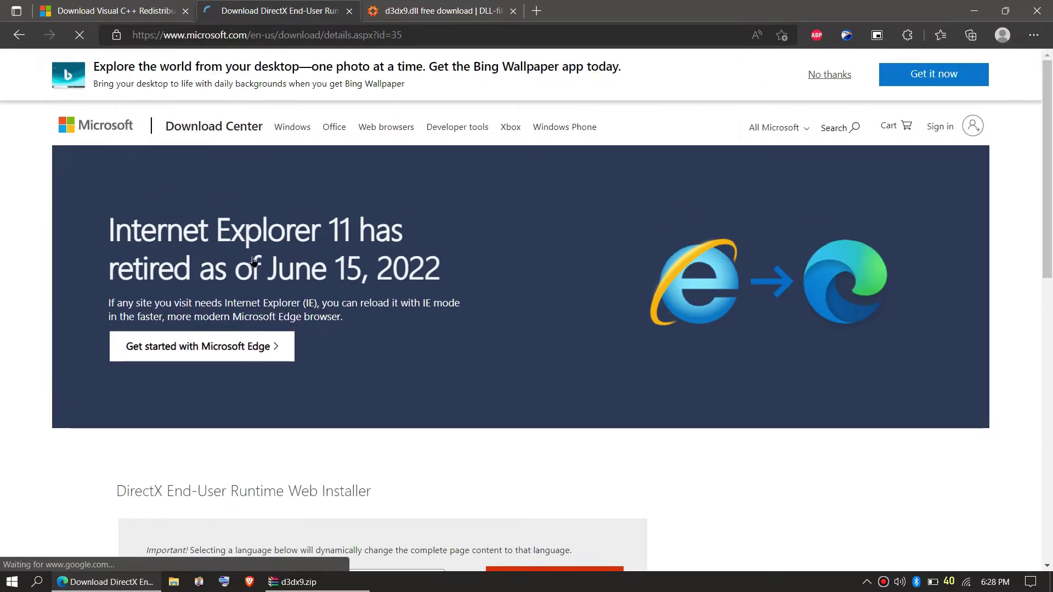
{"action": "scroll", "coordinate": [253, 261], "scroll_direction": "down", "scroll_amount": 7}
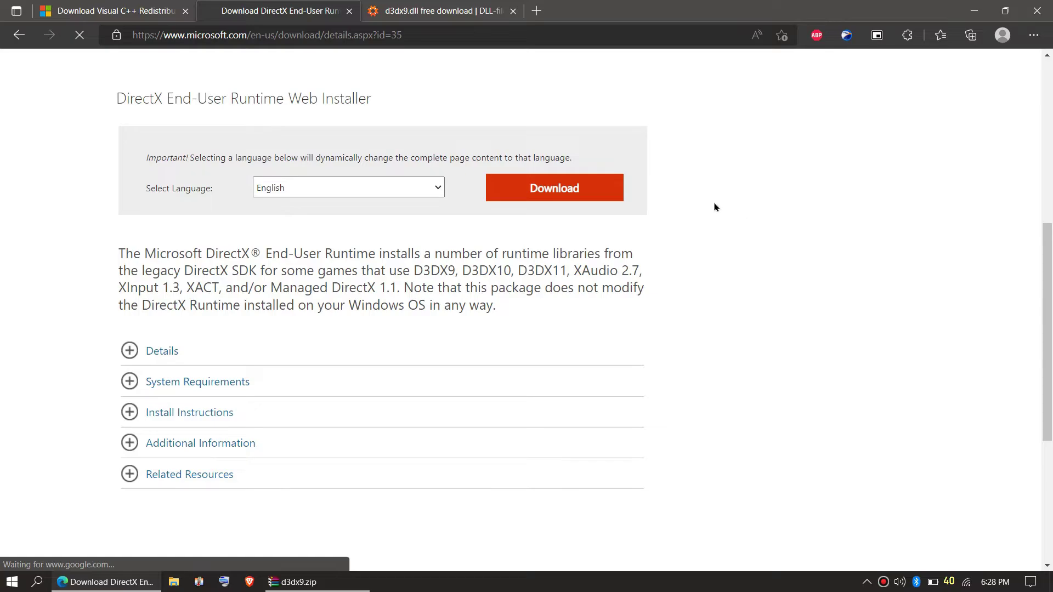
{"action": "left_click", "coordinate": [580, 189]}
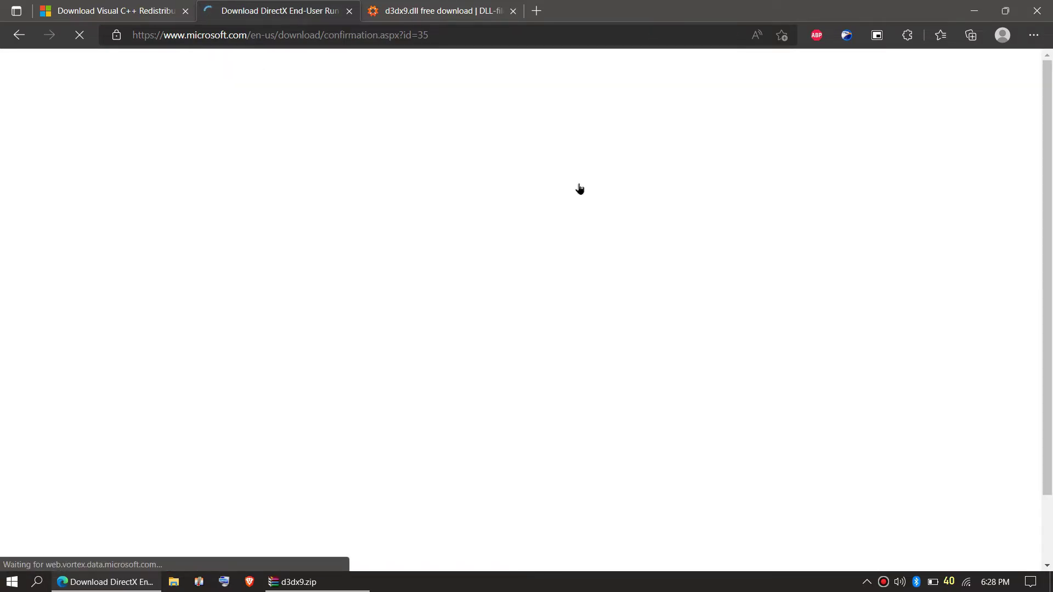